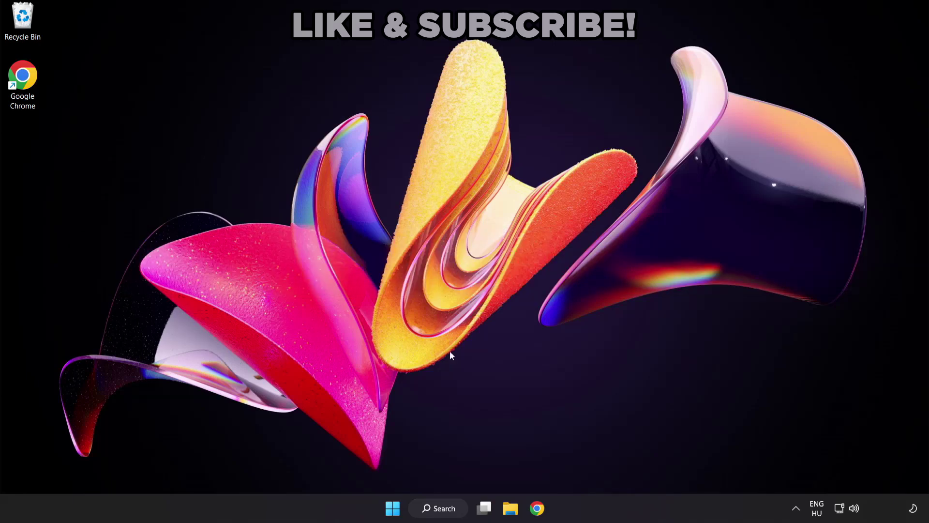
# Bring up Windows Search to look for Device Manager.
pyautogui.click(450, 514)
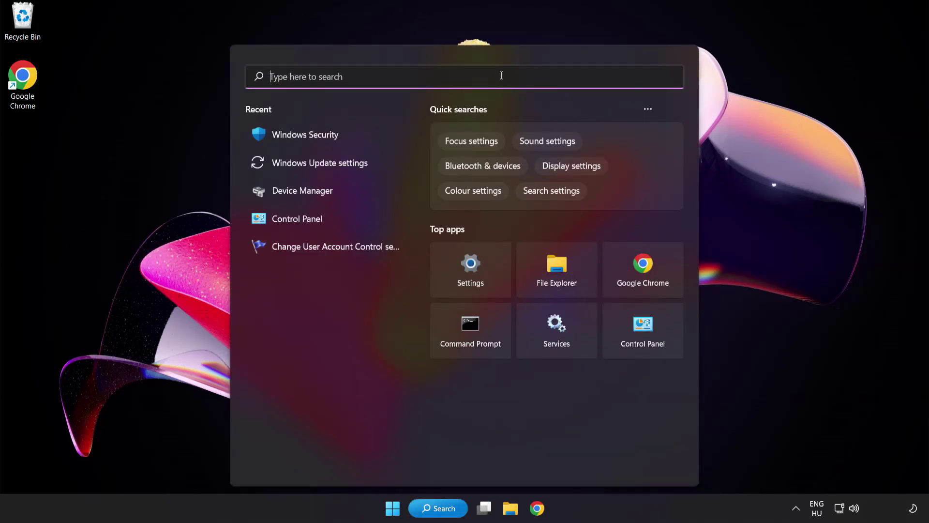
pyautogui.write('device man')
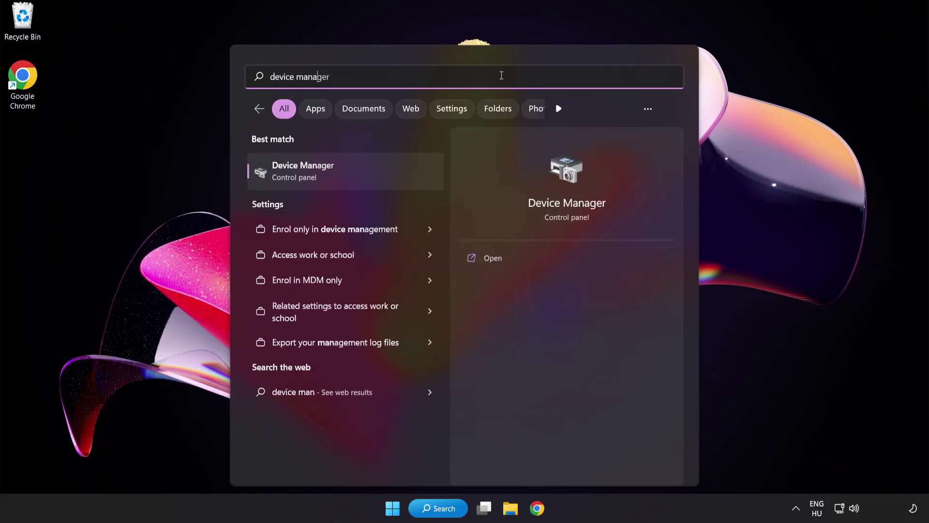
pyautogui.write('ager')
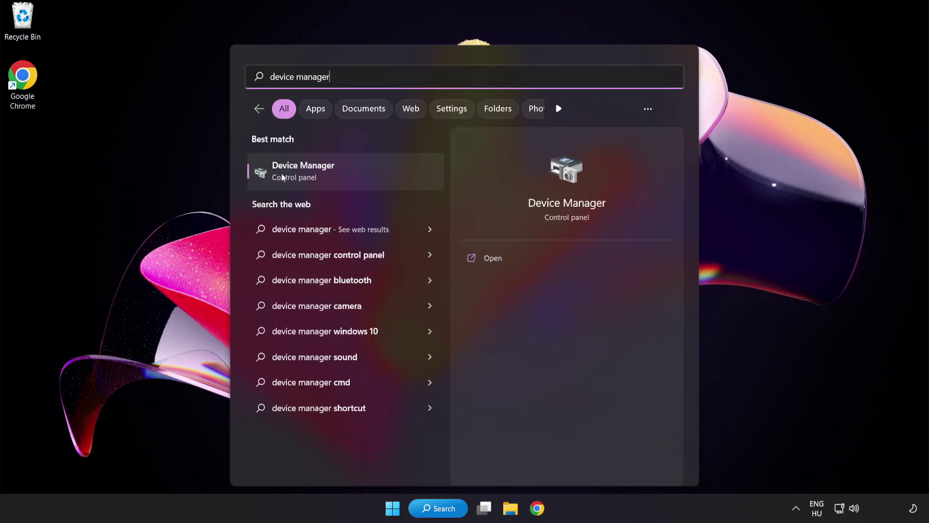
# Launch Device Manager and locate the VMware SVGA 3D adapter under Display adapters.
pyautogui.click(371, 178)
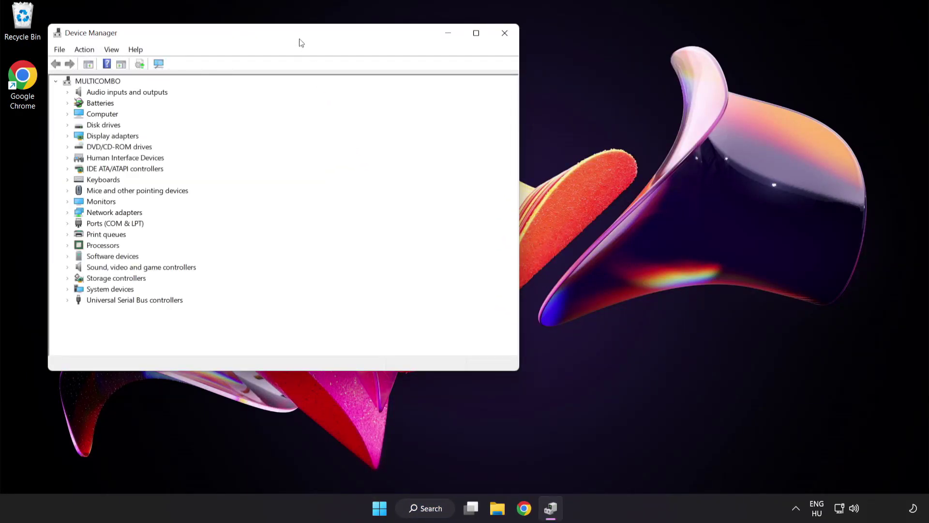
pyautogui.moveTo(300, 41); pyautogui.dragTo(452, 98)
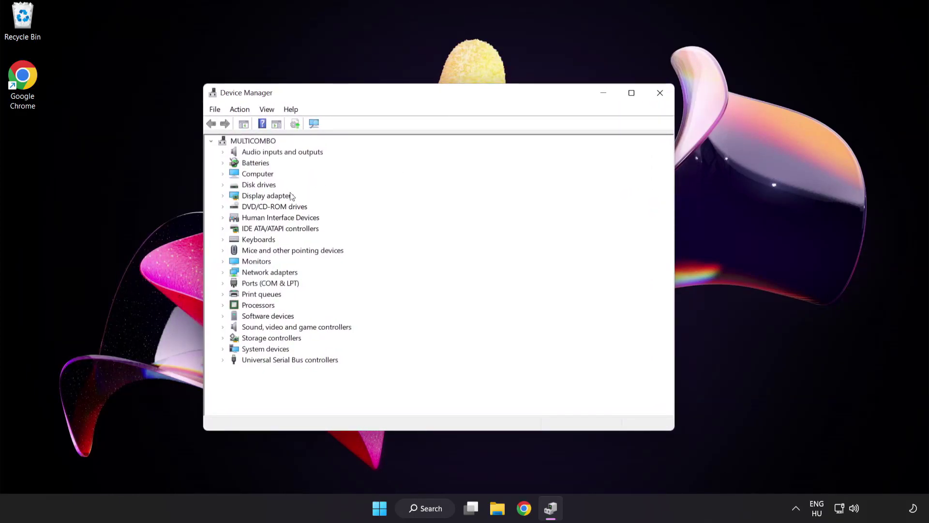
pyautogui.click(287, 198)
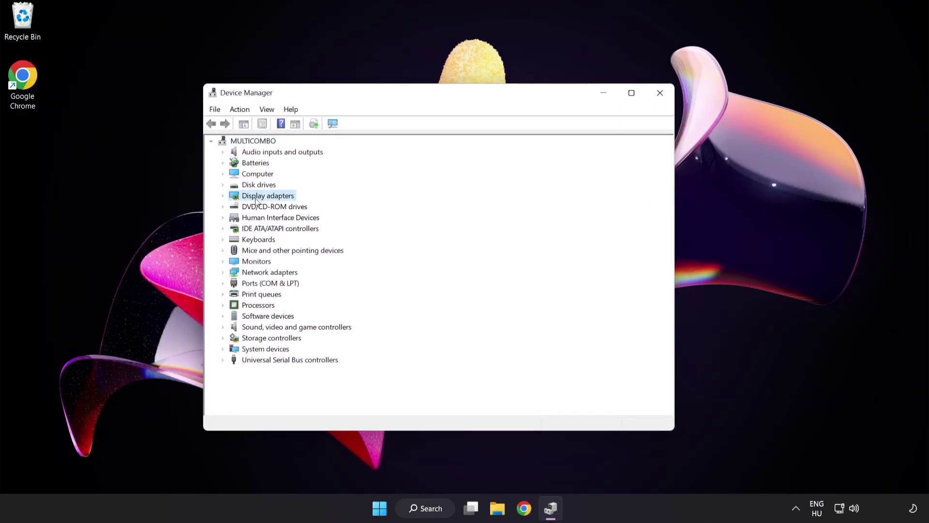
pyautogui.click(224, 197)
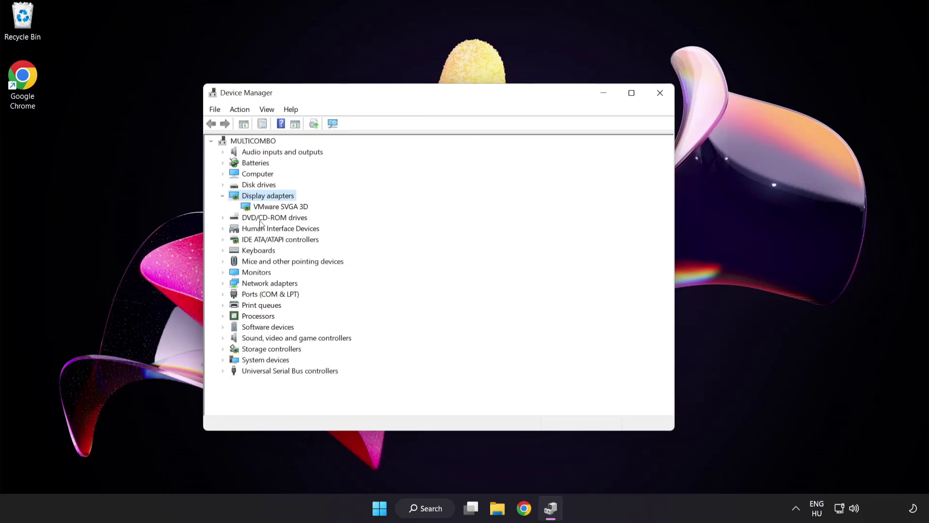
pyautogui.click(243, 203)
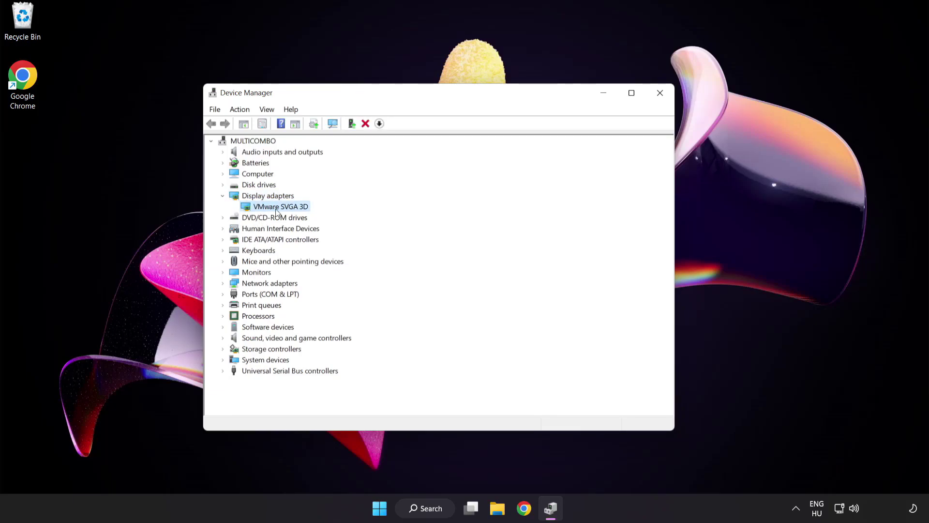
# Update the VMware SVGA 3D driver with automatic search; best driver already installed.
pyautogui.rightClick(274, 210)
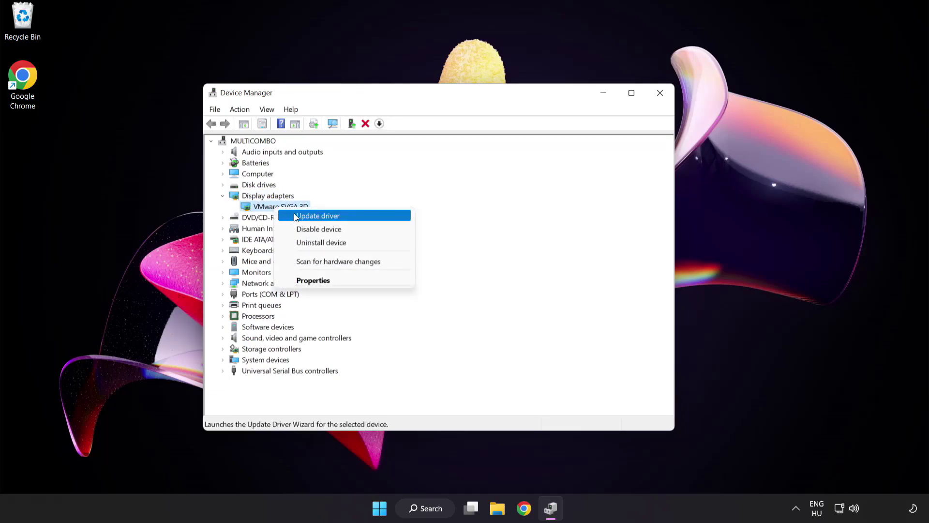
pyautogui.click(360, 217)
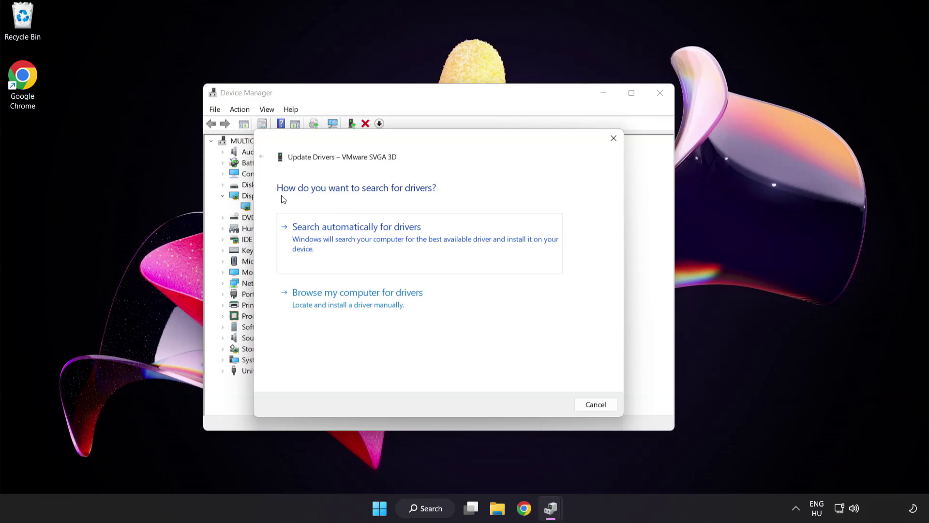
pyautogui.click(405, 240)
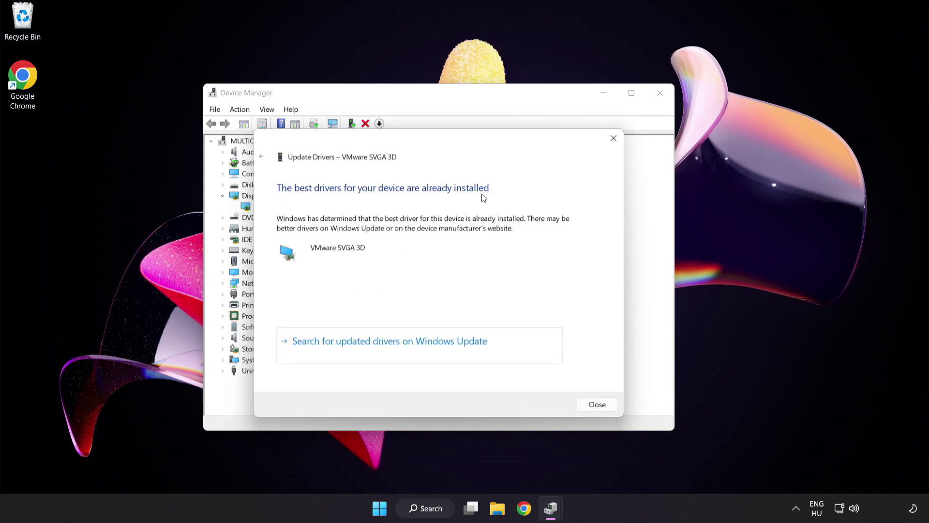
pyautogui.click(594, 406)
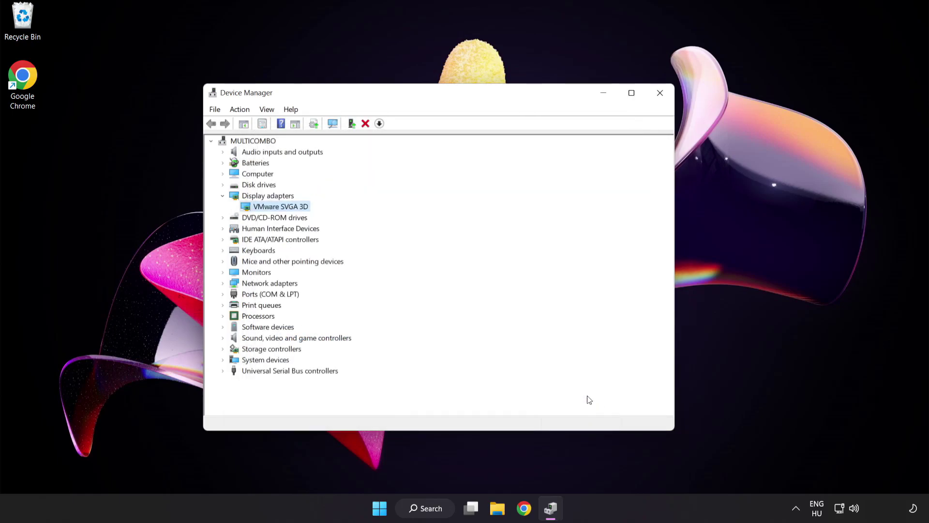
# Close Device Manager and bring up Windows Search to find update settings.
pyautogui.click(653, 99)
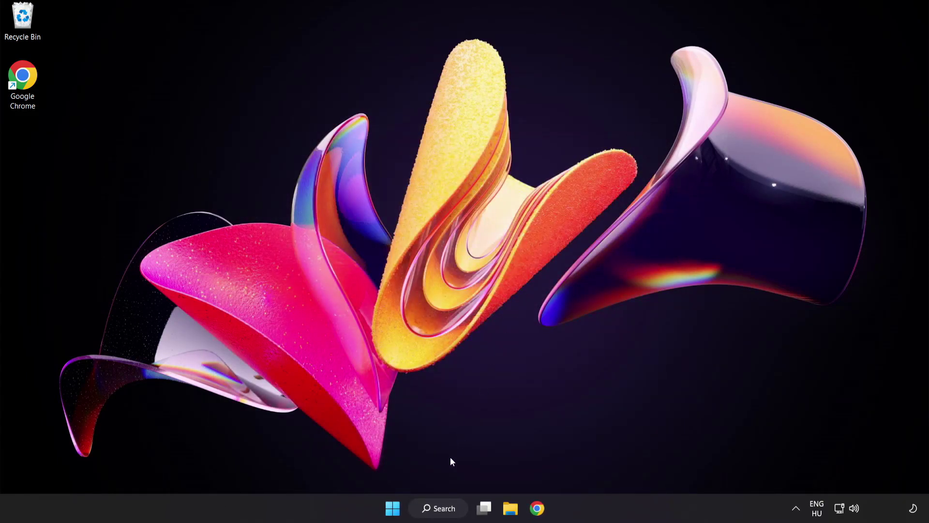
pyautogui.click(452, 512)
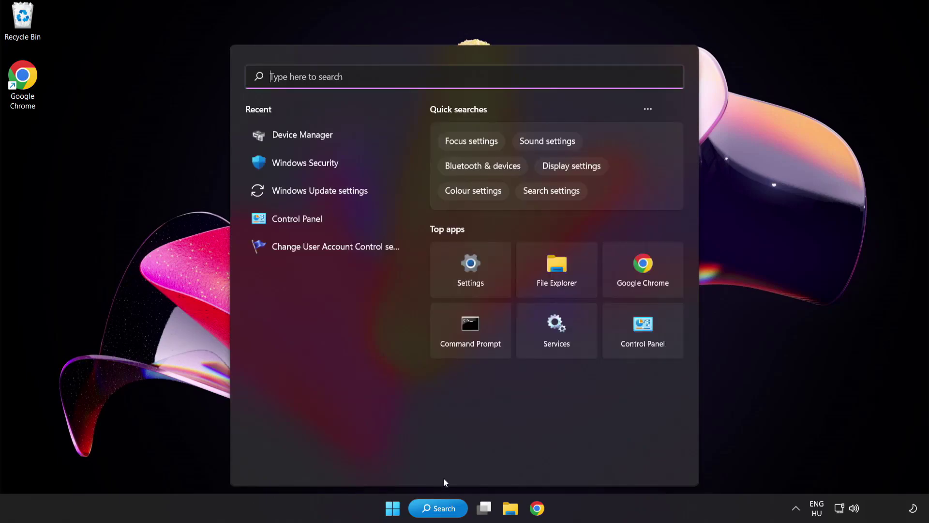
pyautogui.write('up')
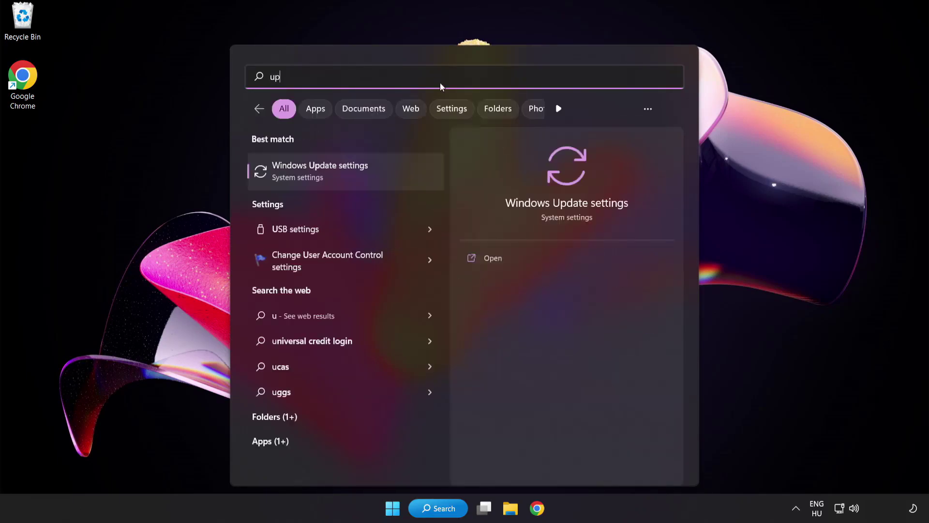
pyautogui.write('date')
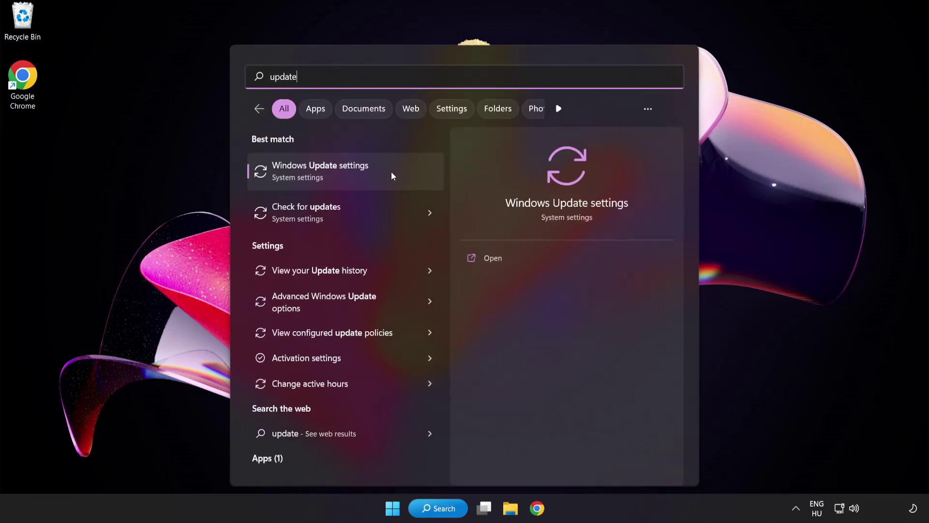
# Check for Windows updates, confirm 'You're up to date', and close Settings.
pyautogui.click(355, 176)
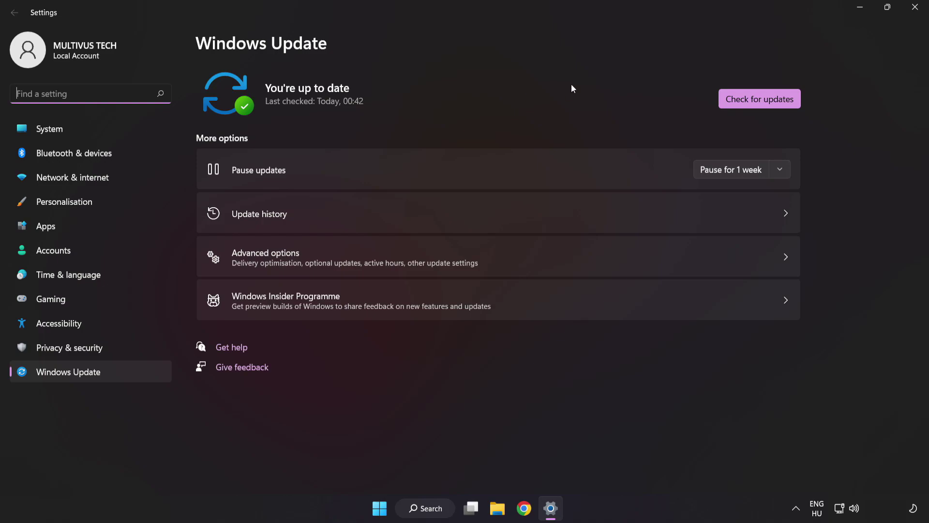
pyautogui.click(756, 104)
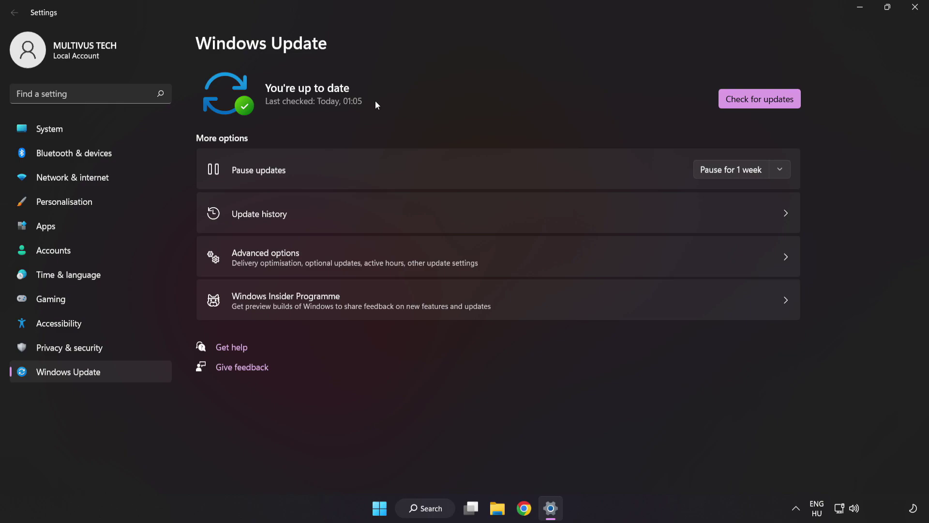
pyautogui.click(914, 15)
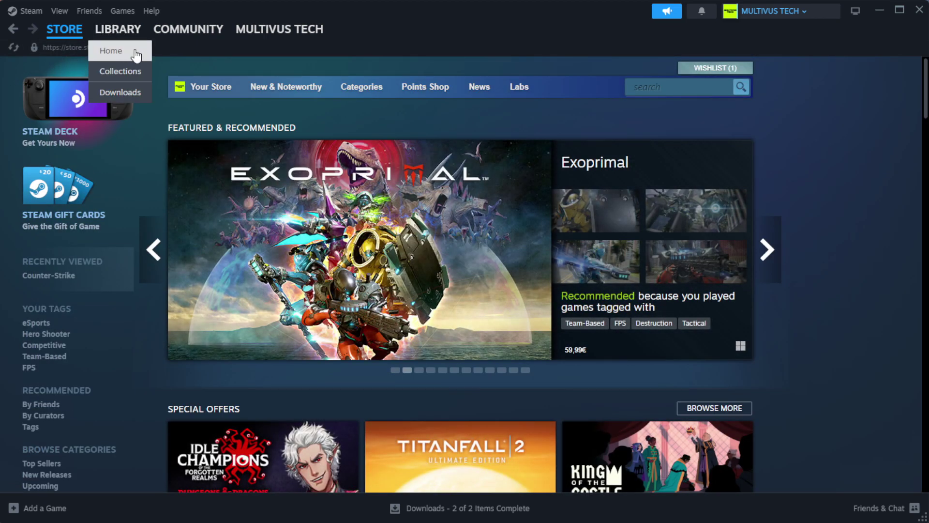
# Go to the Steam library home and bring up options for YOUR NOT WORKING GAME.
pyautogui.click(134, 52)
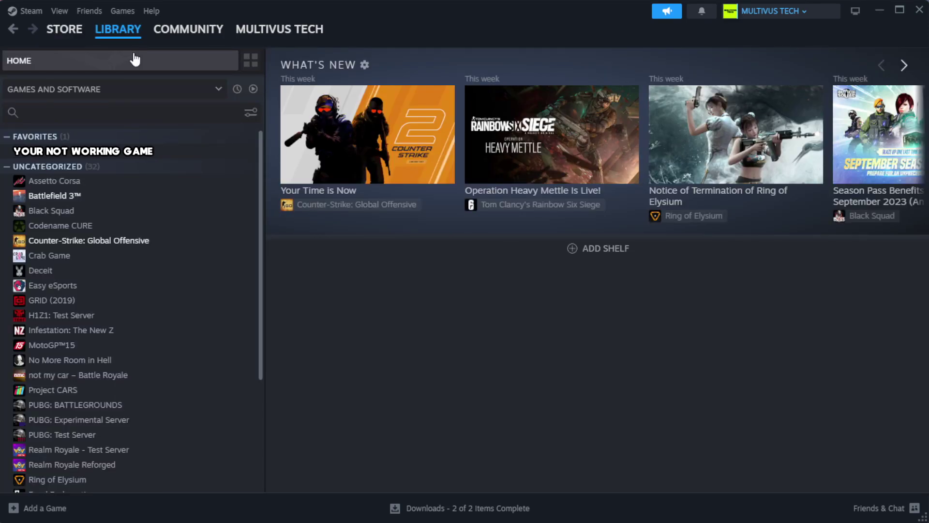
pyautogui.rightClick(229, 157)
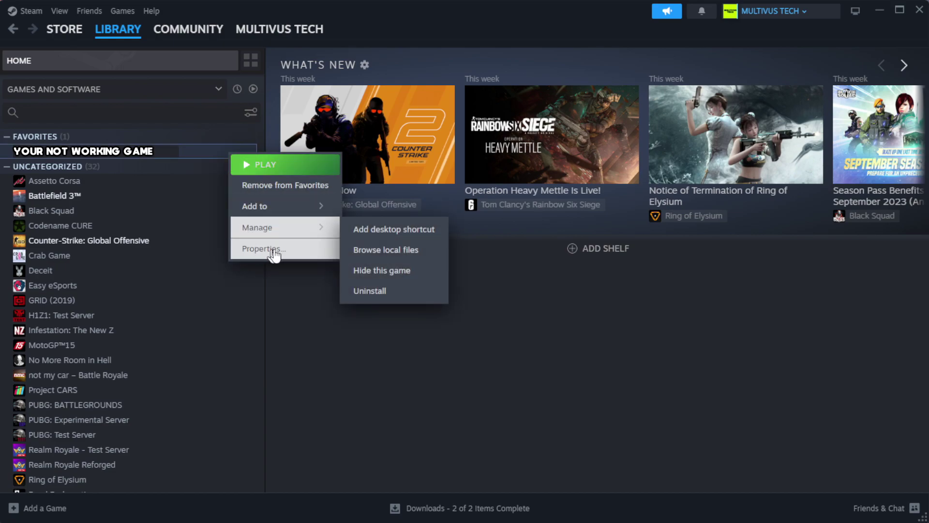
# Verify integrity of the game's installed files from its Properties, validating all 1039 files.
pyautogui.click(291, 251)
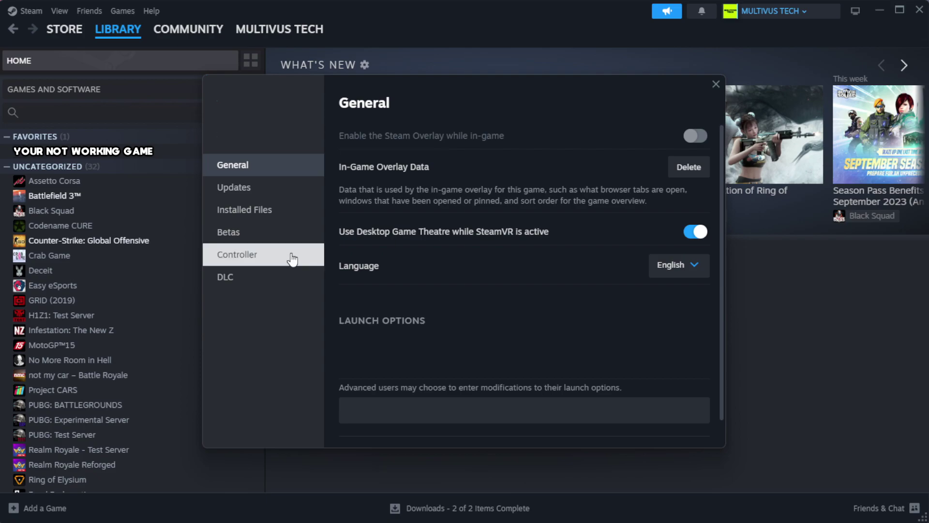
pyautogui.click(305, 220)
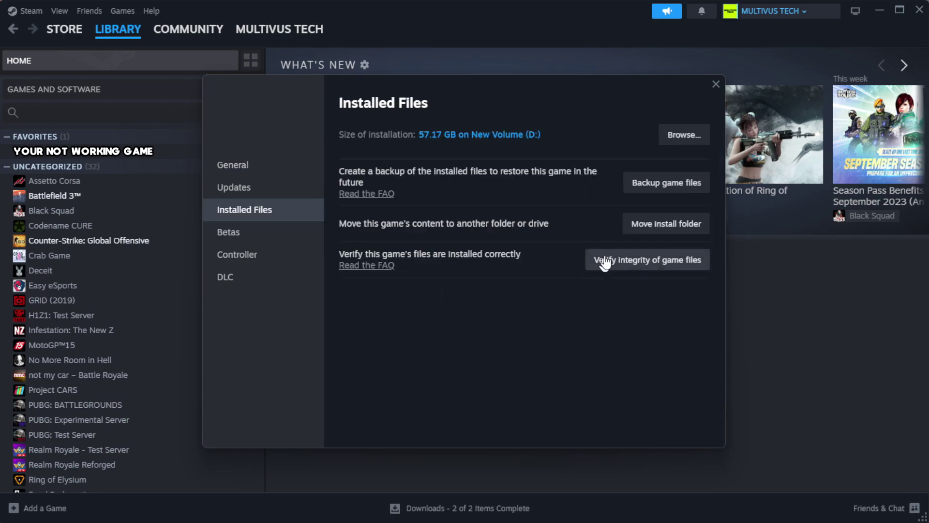
pyautogui.click(653, 265)
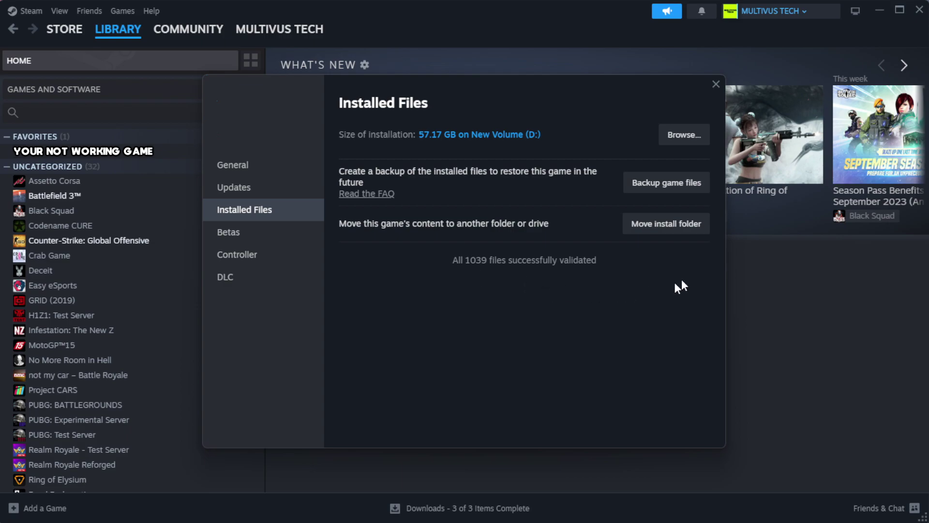
# Browse to the game's install folder and bring up options for the YOUR NOT WORKING GAME shortcut.
pyautogui.click(682, 139)
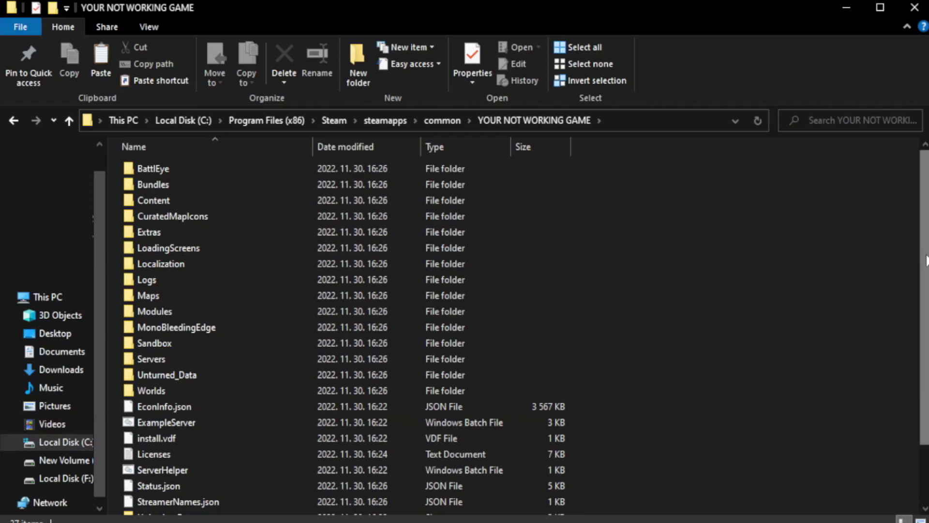
pyautogui.moveTo(924, 260); pyautogui.dragTo(927, 347)
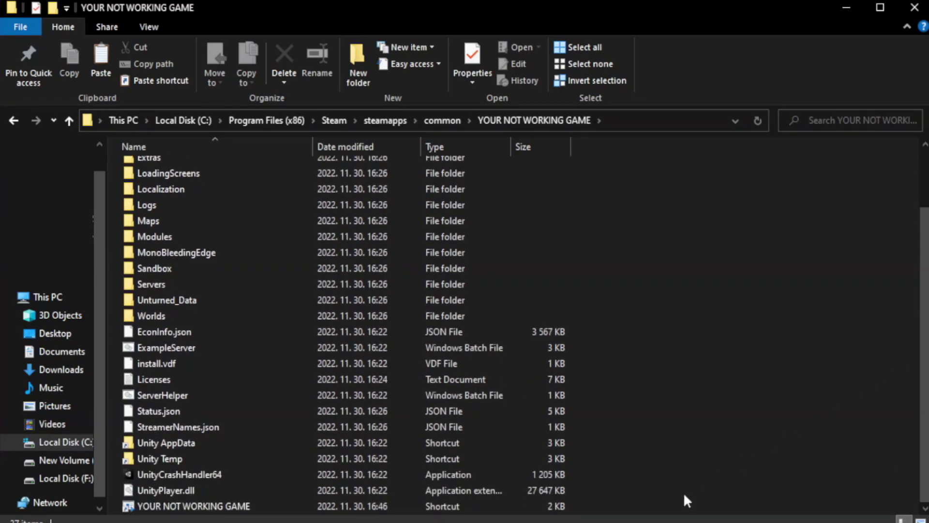
pyautogui.click(334, 506)
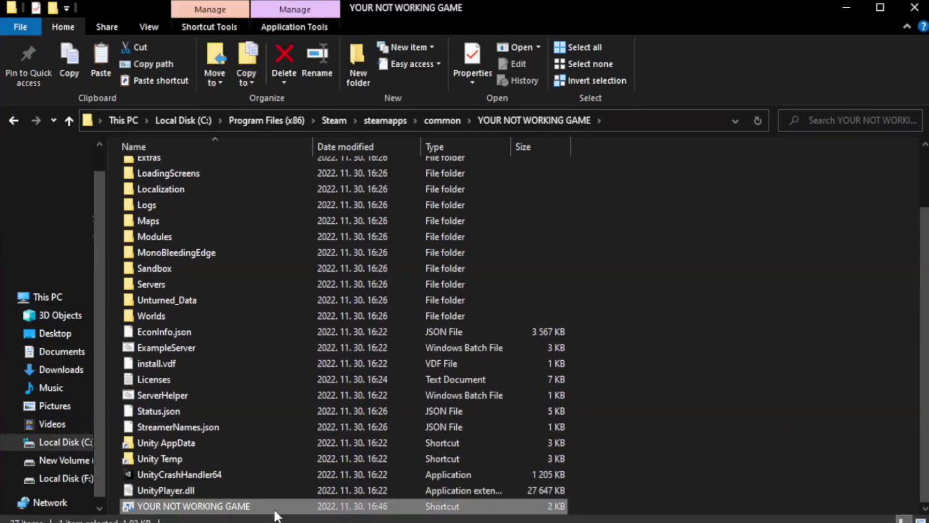
pyautogui.rightClick(310, 506)
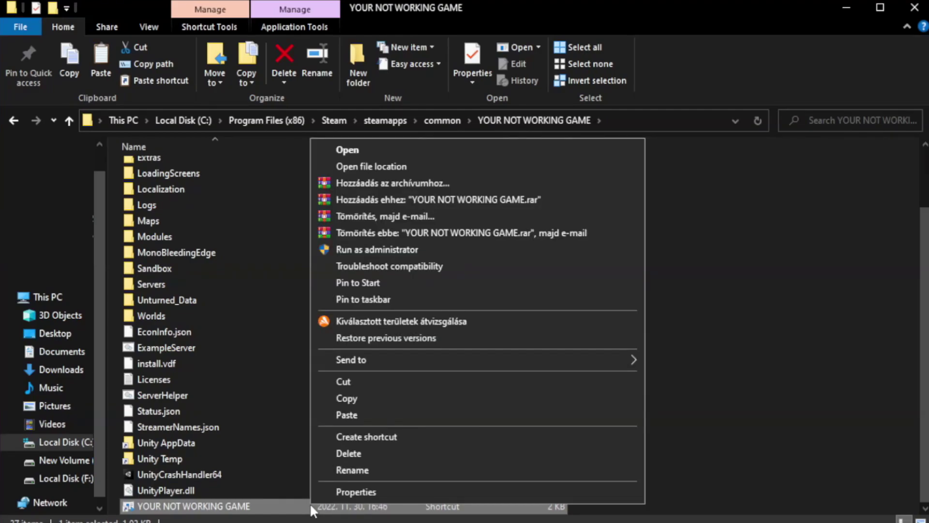
# Set the shortcut to Windows 8 compatibility mode, no fullscreen optimizations, run as administrator, and apply.
pyautogui.click(474, 497)
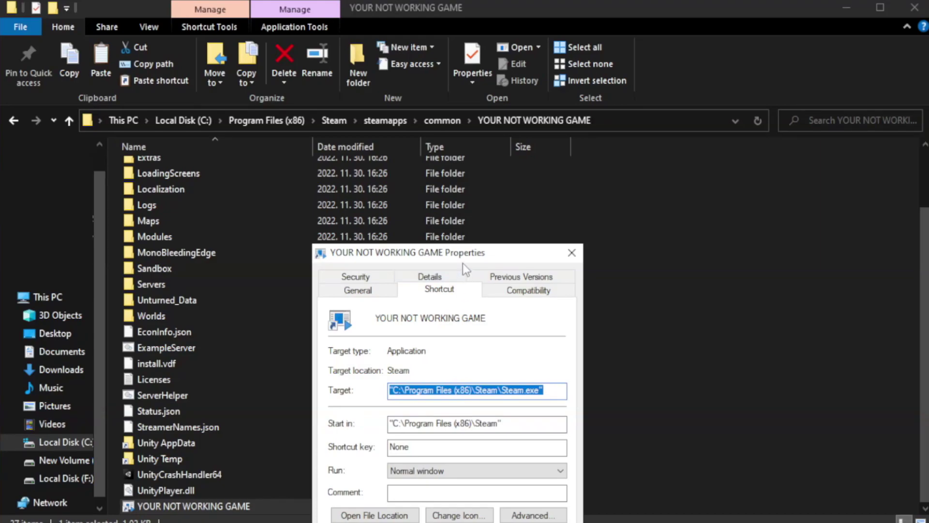
pyautogui.moveTo(463, 263); pyautogui.dragTo(467, 95)
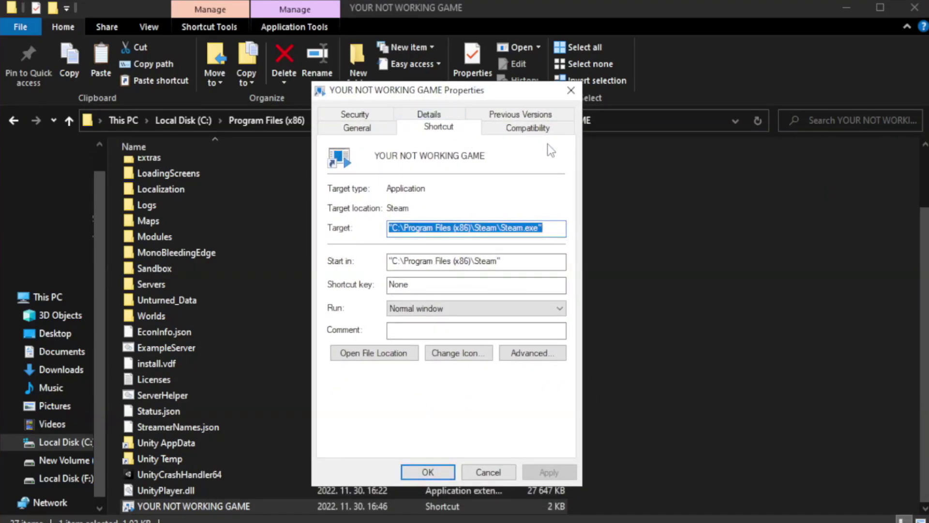
pyautogui.click(524, 133)
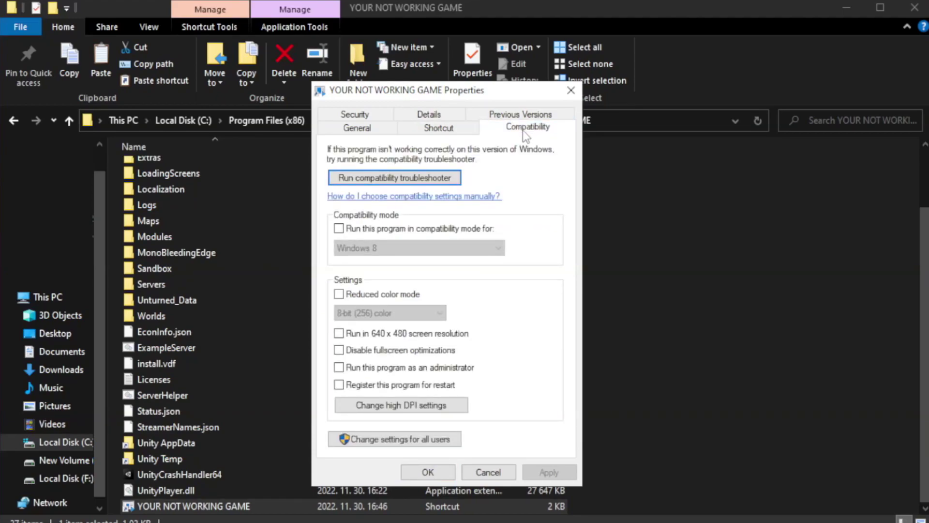
pyautogui.click(369, 231)
pyautogui.click(407, 247)
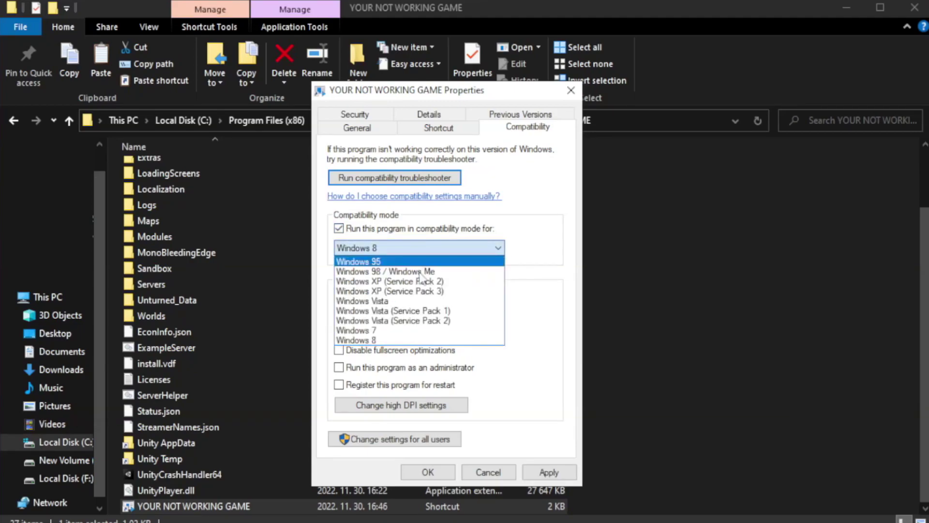
pyautogui.click(393, 341)
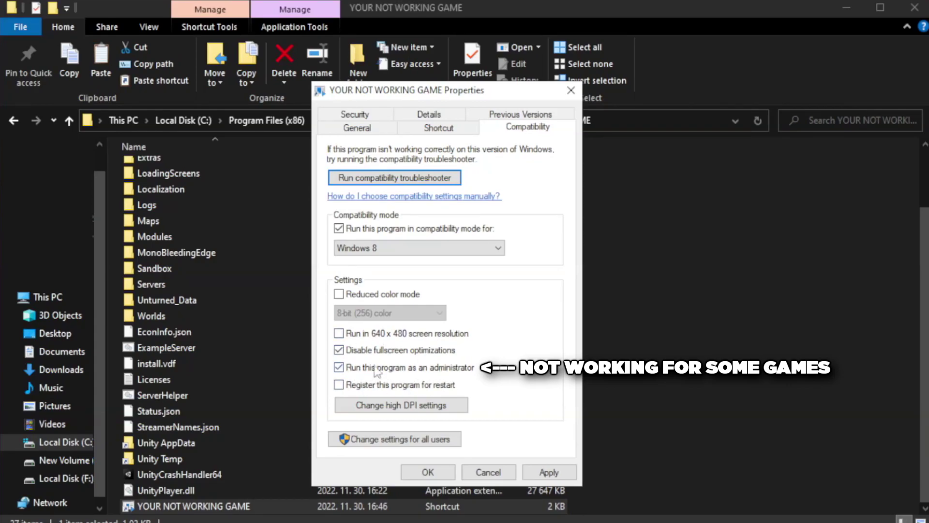
pyautogui.click(550, 473)
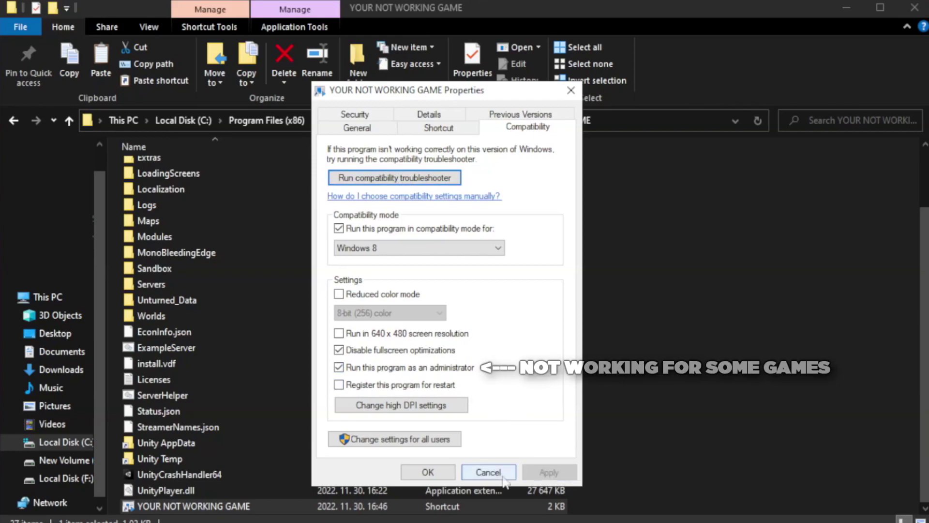
pyautogui.click(427, 473)
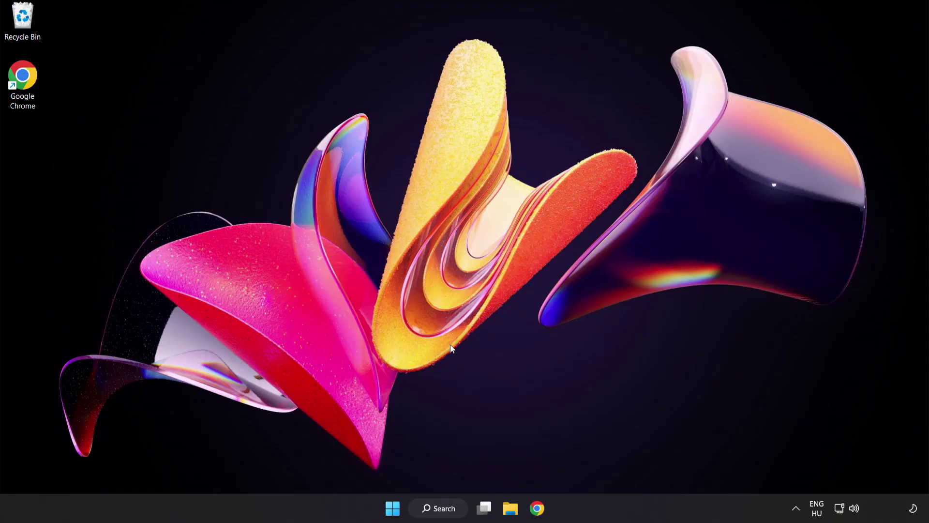
# Launch Task Manager from the Start button's Win+X menu.
pyautogui.rightClick(395, 510)
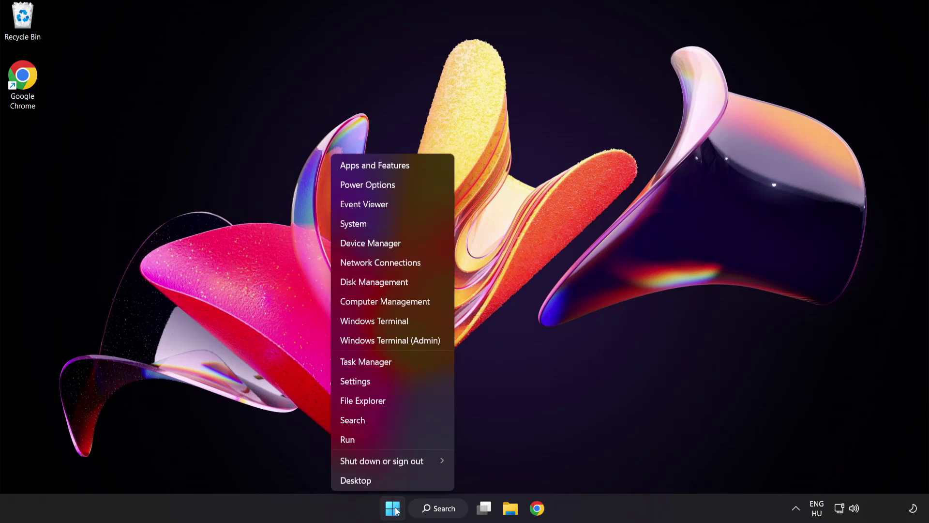
pyautogui.click(401, 365)
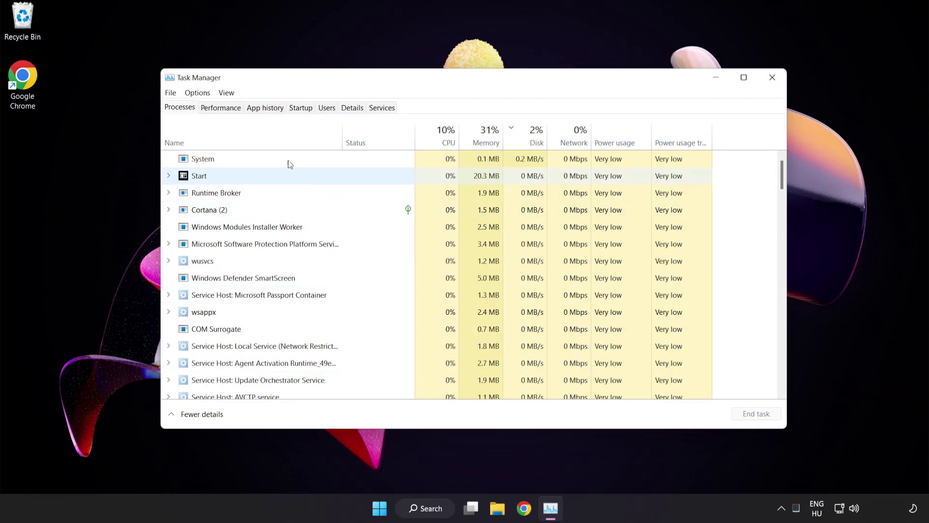
# Disable Cortana, Phone Link, Terminal and Windows Security notification icon at startup, then close Task Manager.
pyautogui.click(307, 110)
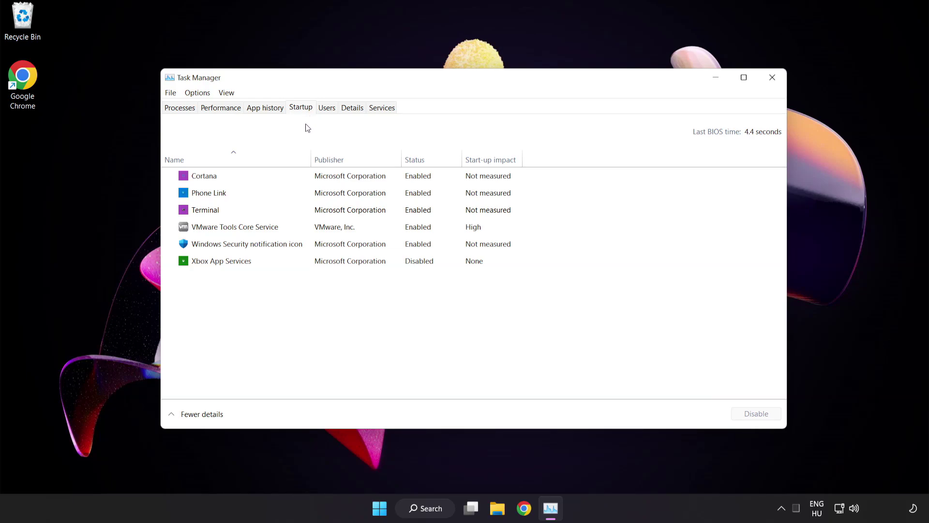
pyautogui.click(308, 181)
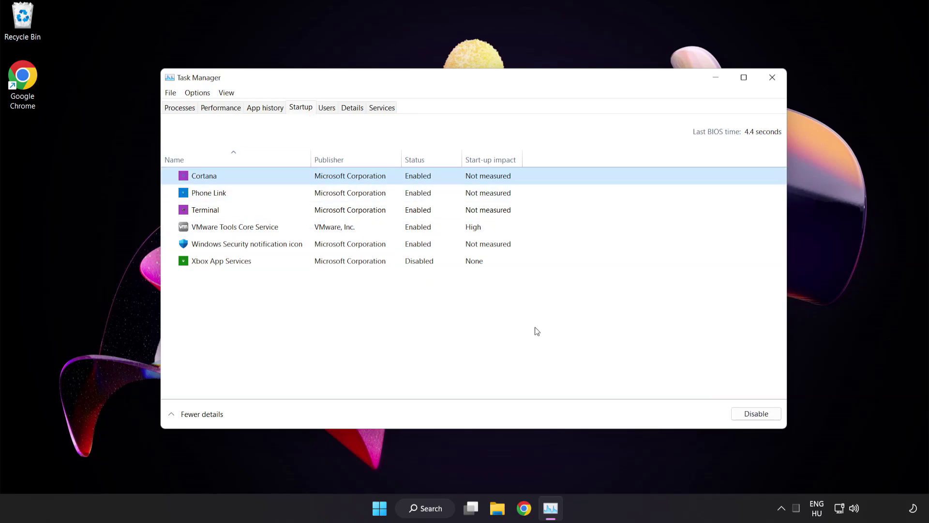
pyautogui.click(756, 417)
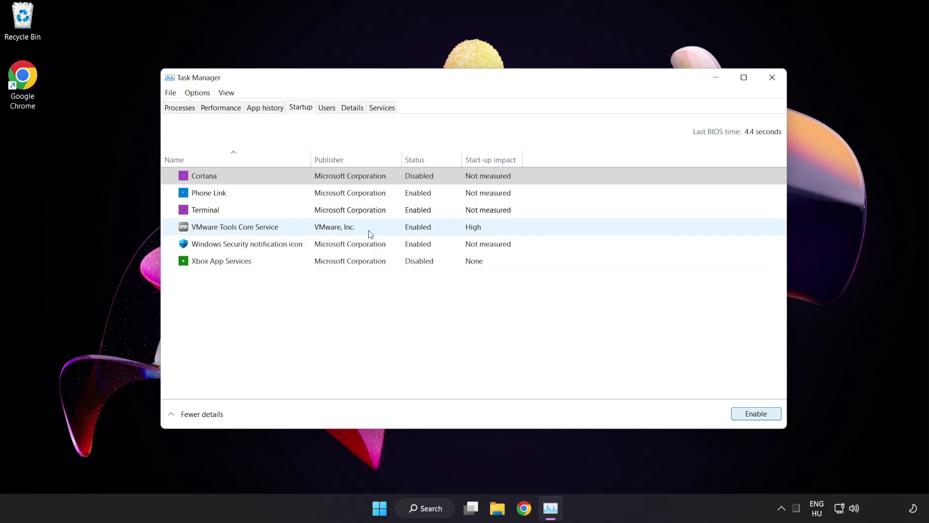
pyautogui.click(287, 192)
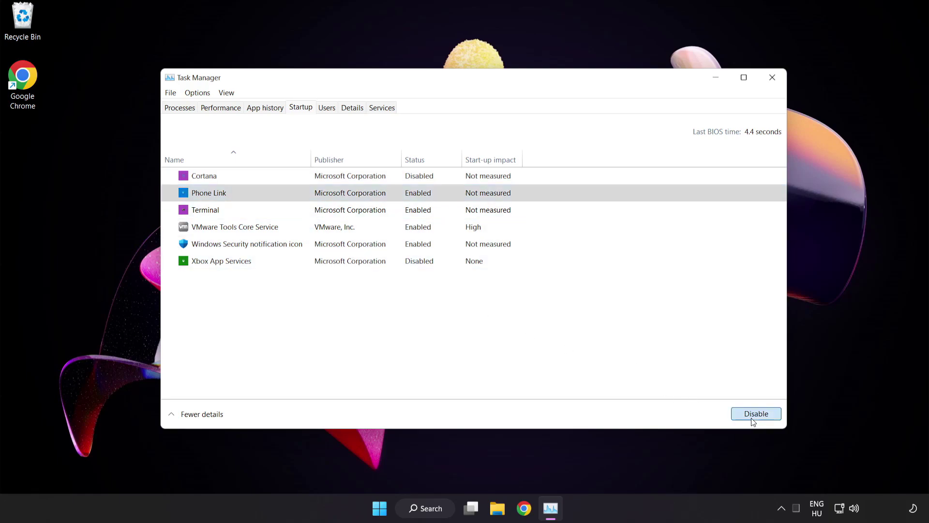
pyautogui.click(753, 420)
pyautogui.click(296, 211)
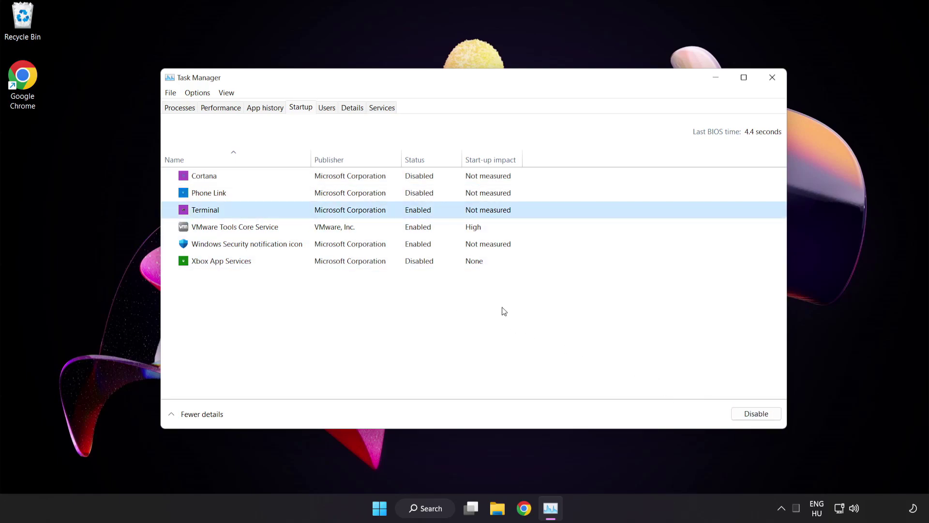
pyautogui.click(743, 414)
pyautogui.click(317, 245)
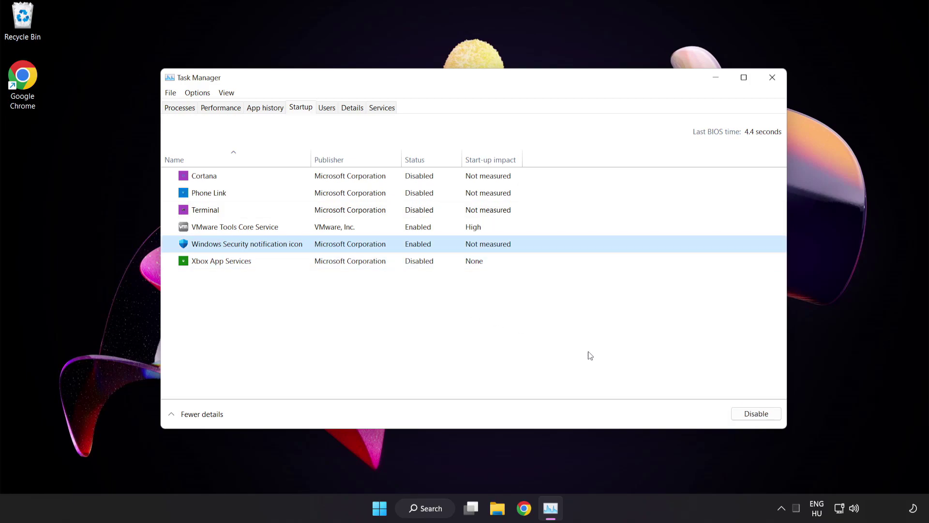
pyautogui.click(748, 415)
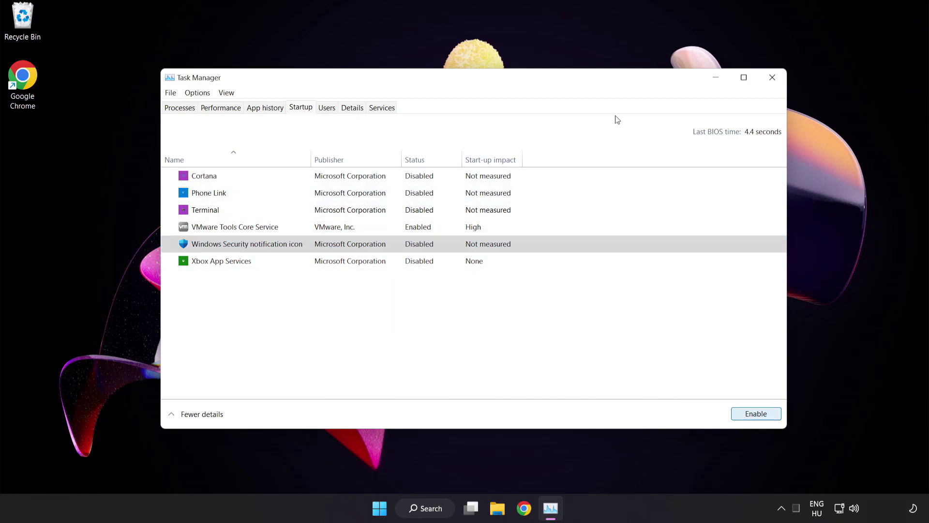
pyautogui.click(773, 78)
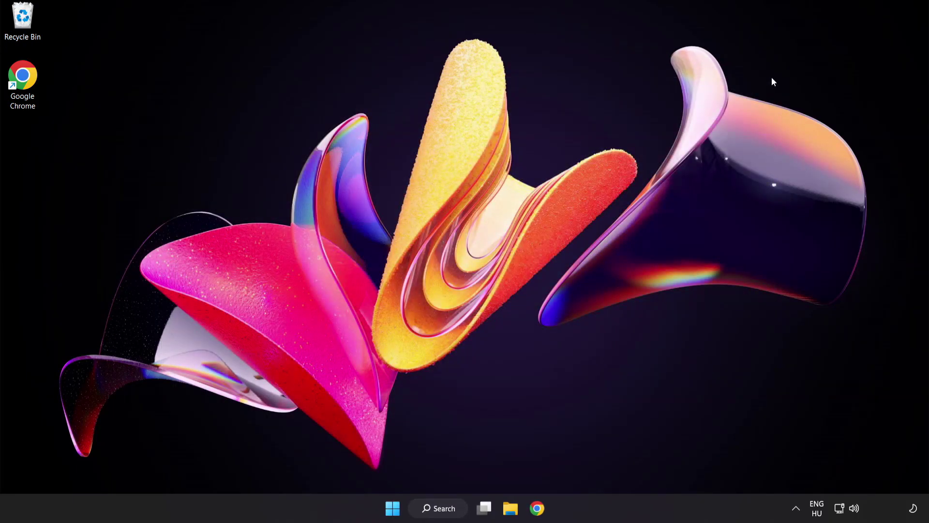
# Download the DirectX End-User Runtime web installer from the restored Chrome page.
pyautogui.click(537, 509)
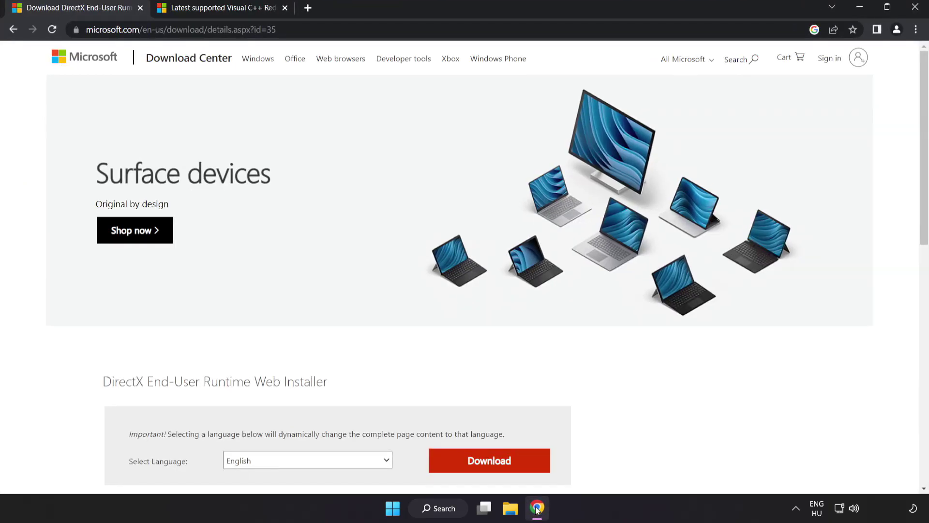
pyautogui.click(299, 26)
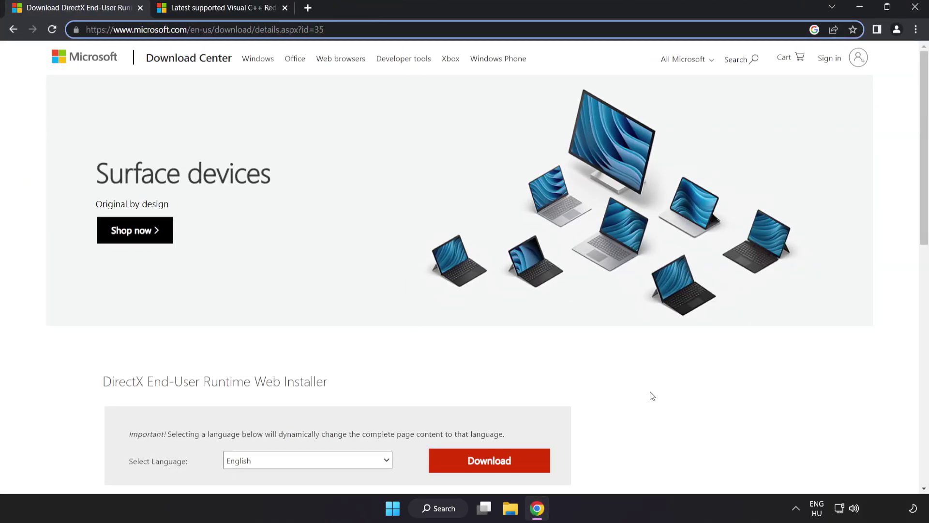
pyautogui.scroll(-2, 528, 312)
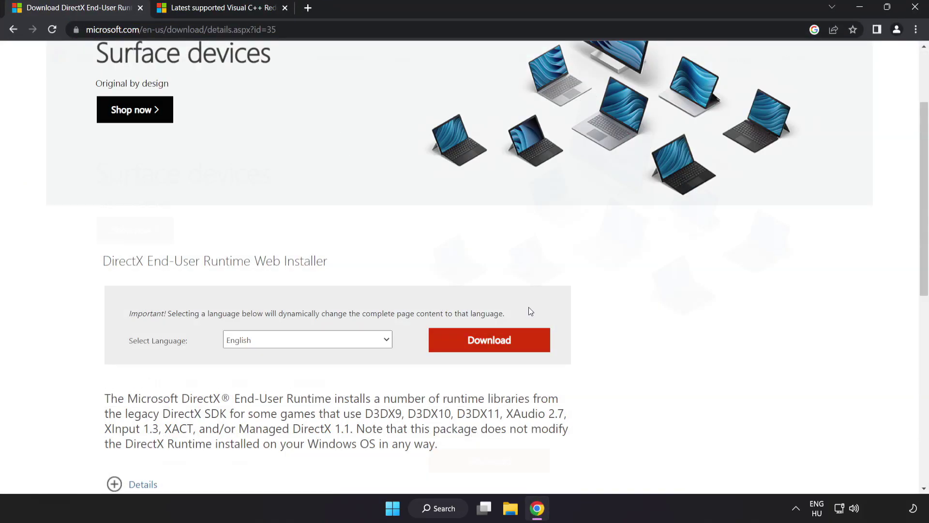
pyautogui.click(501, 350)
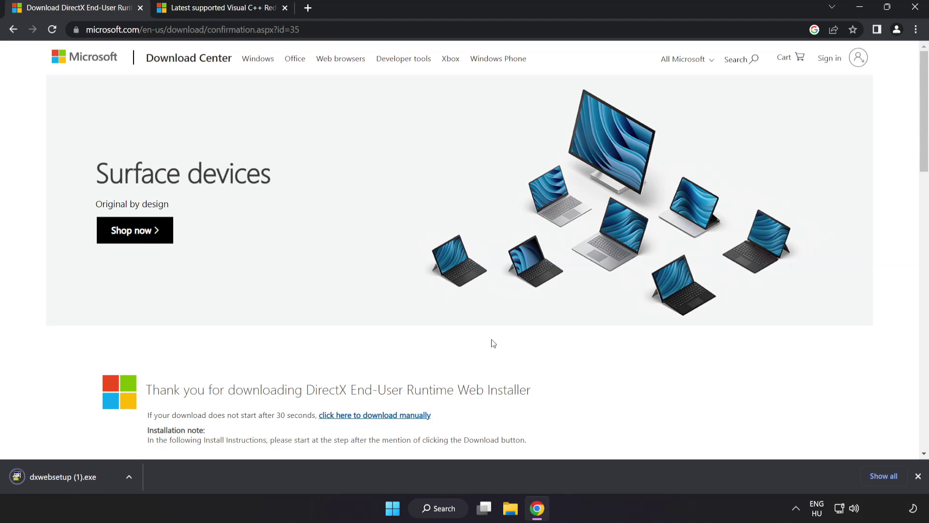
# Run the downloaded DirectX installer and accept its license agreement.
pyautogui.click(77, 477)
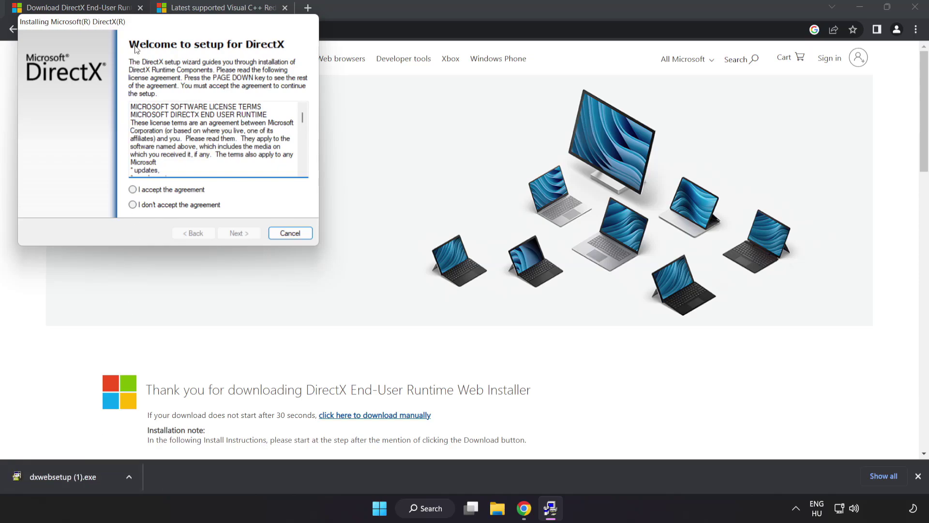
pyautogui.moveTo(139, 24)
pyautogui.mouseDown()
pyautogui.moveTo(358, 146)
pyautogui.moveTo(423, 123)
pyautogui.mouseUp()
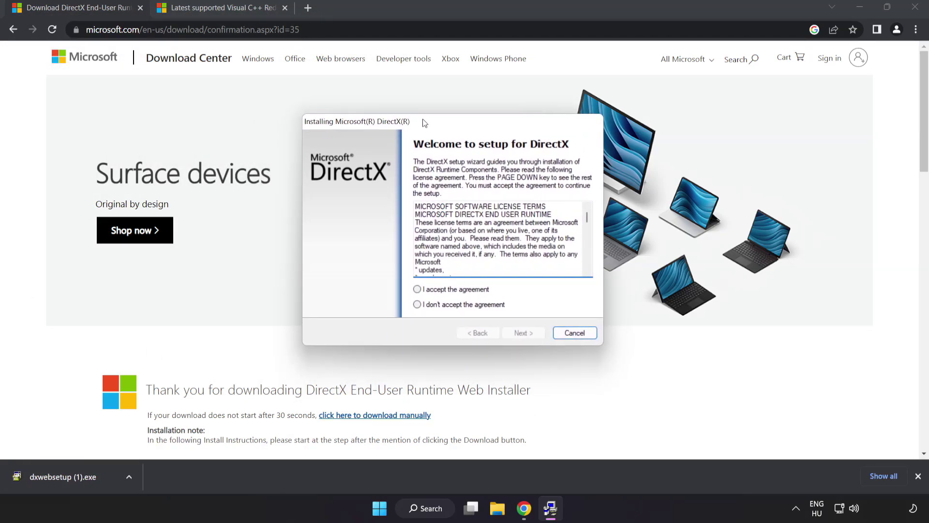
pyautogui.moveTo(587, 222); pyautogui.dragTo(593, 267)
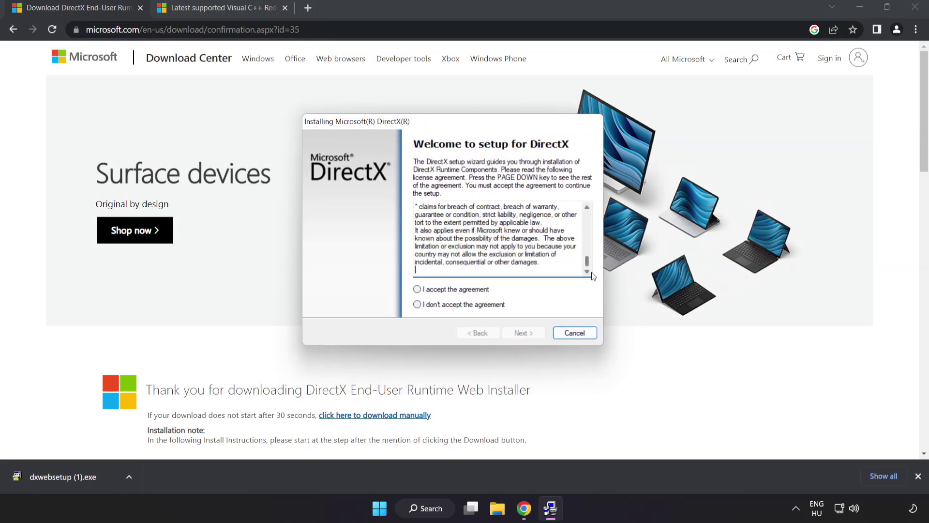
pyautogui.click(435, 292)
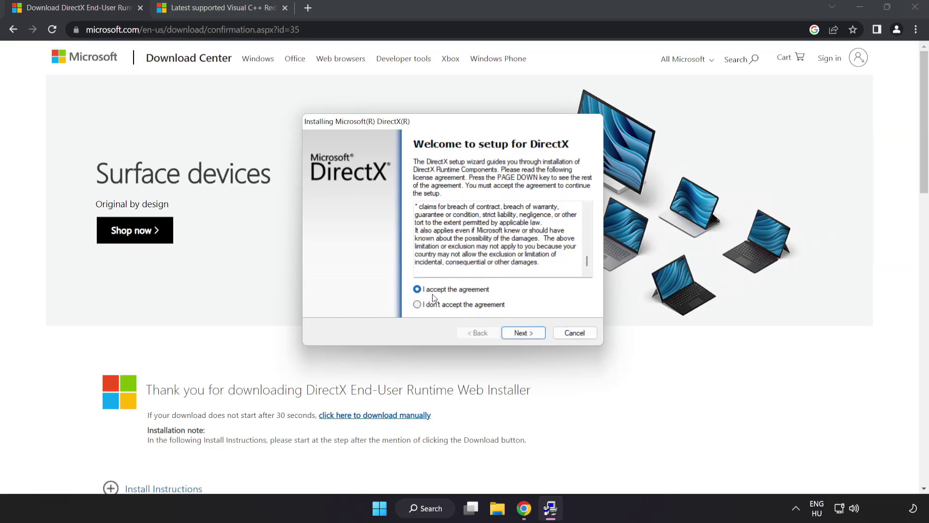
pyautogui.click(523, 334)
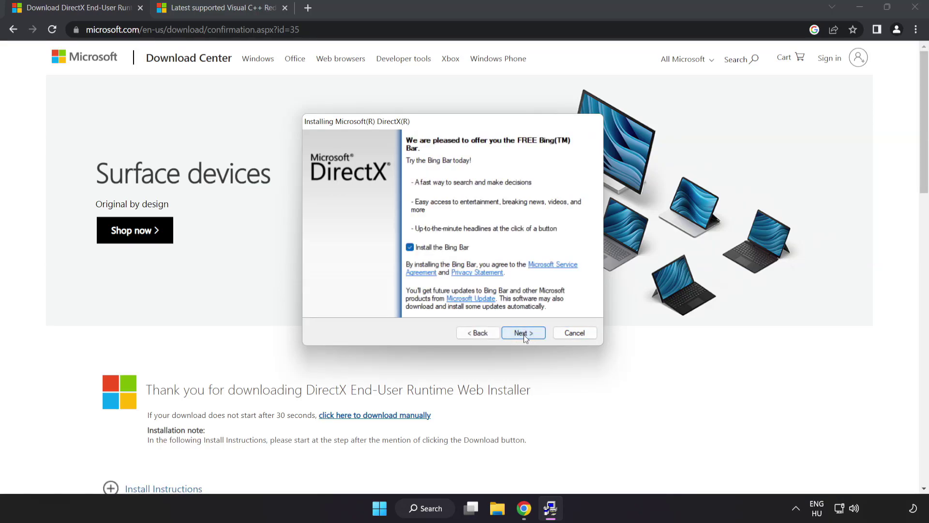
# Decline the Bing Bar, install the DirectX components and finish the setup.
pyautogui.click(411, 247)
pyautogui.click(526, 335)
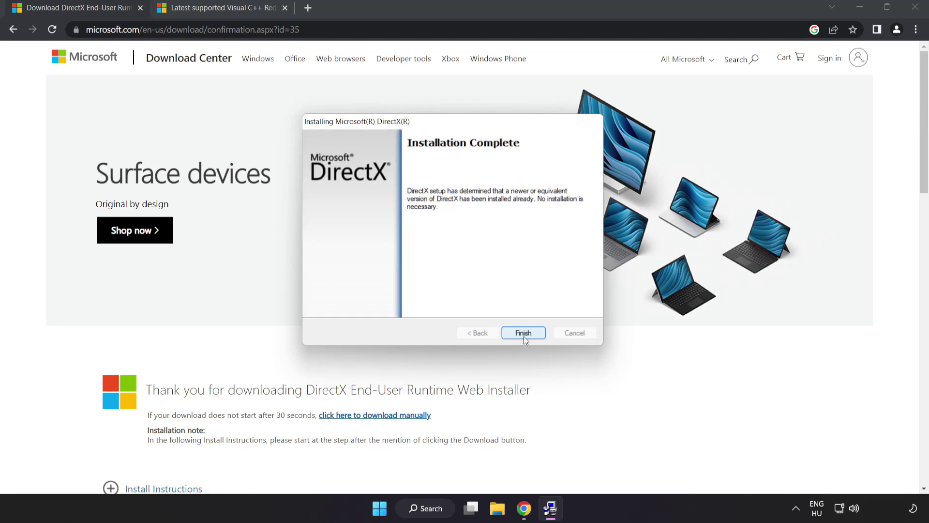
pyautogui.click(524, 333)
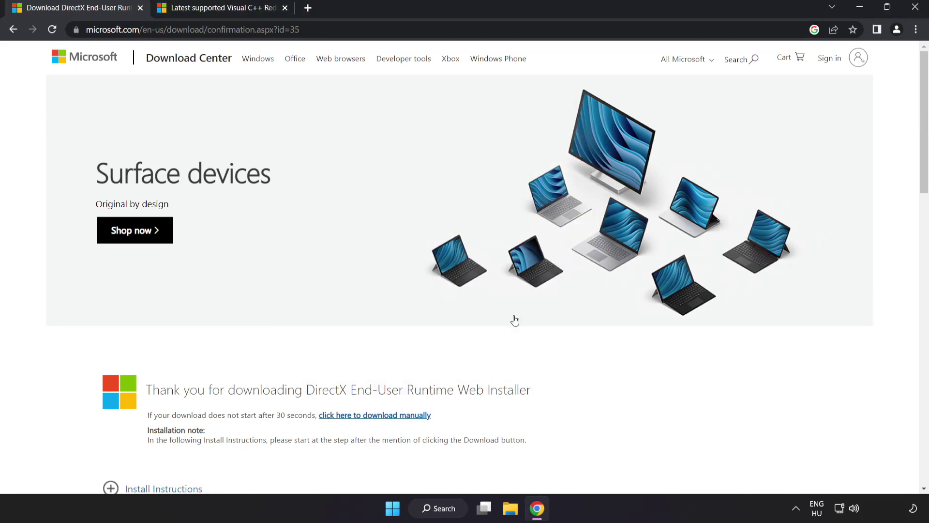
# Close the DirectX tab and return to the Visual C++ Redistributable article content.
pyautogui.click(142, 8)
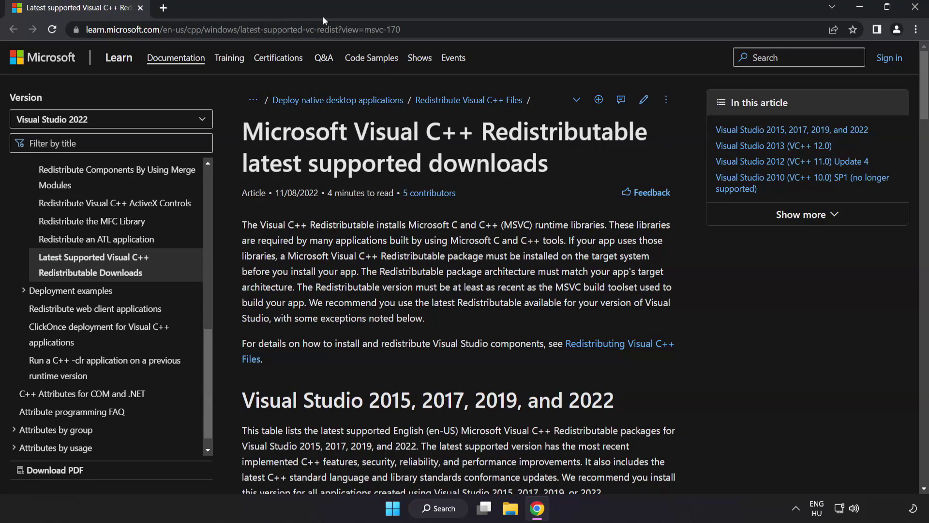
pyautogui.click(436, 30)
pyautogui.click(548, 33)
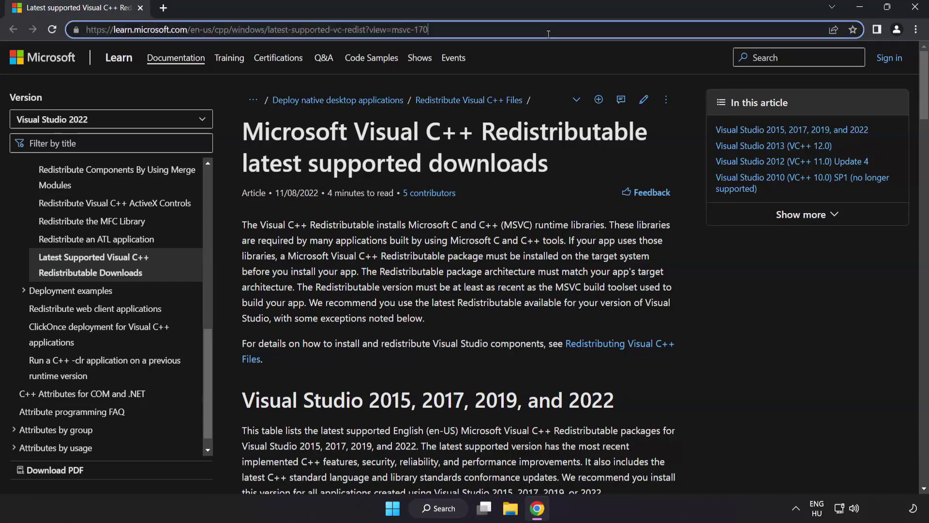
pyautogui.click(465, 143)
pyautogui.moveTo(922, 92); pyautogui.dragTo(916, 135)
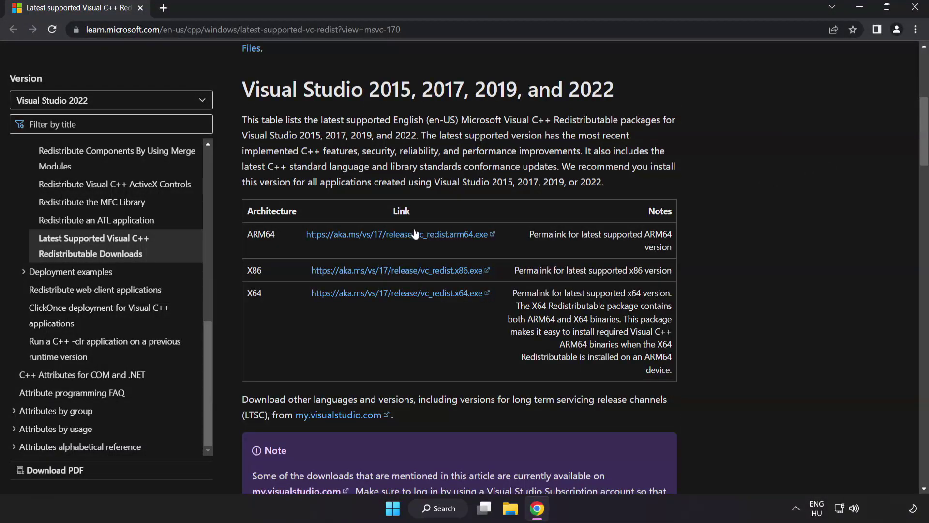
# Download the ARM64, x86 and x64 vc_redist packages.
pyautogui.click(385, 235)
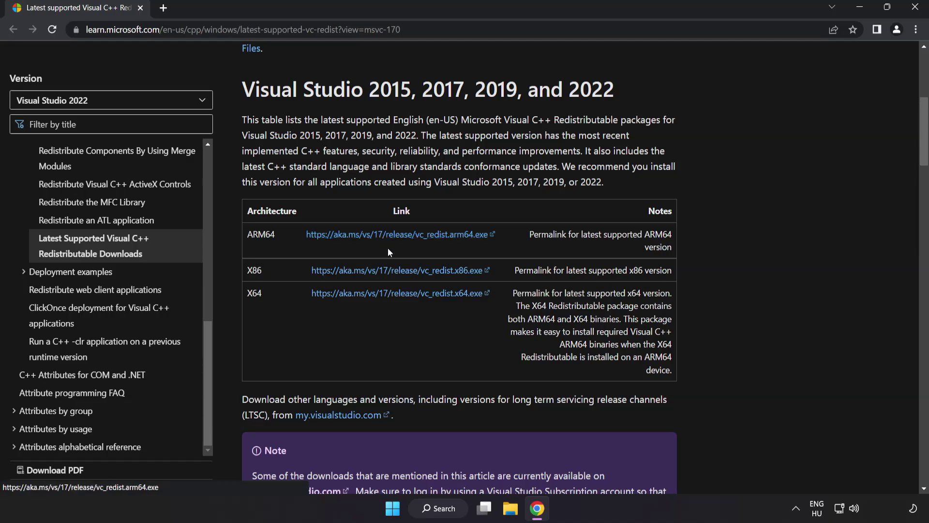
pyautogui.click(393, 273)
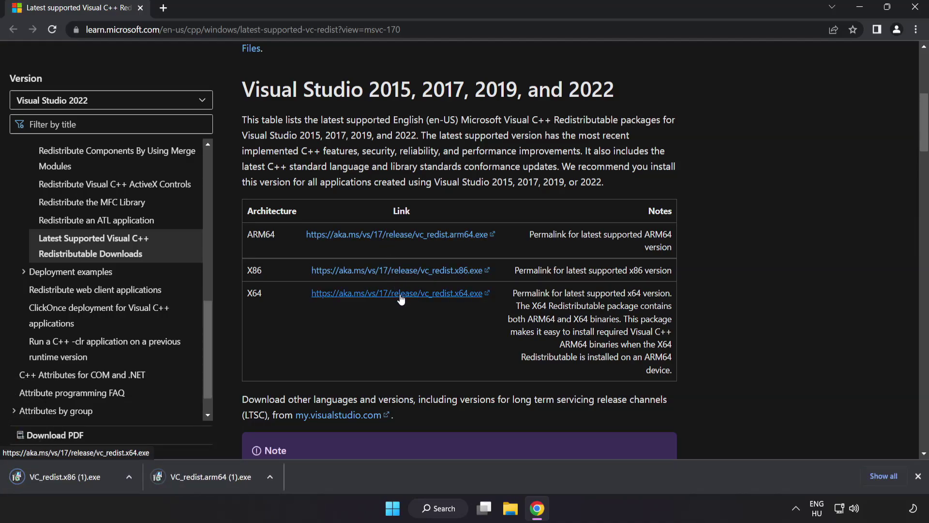
pyautogui.click(398, 294)
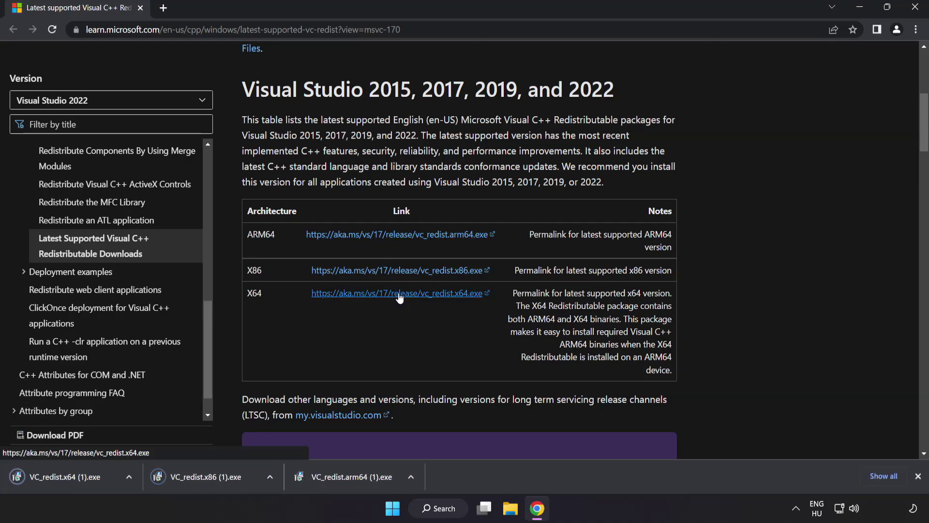
# Run the ARM64 redistributable, accept the license, install, and dismiss its failed setup.
pyautogui.click(350, 479)
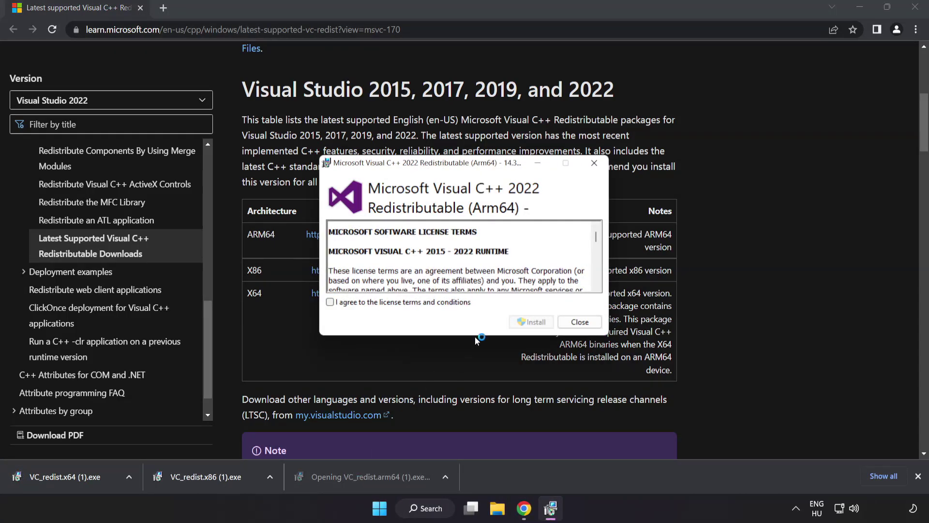
pyautogui.moveTo(597, 232); pyautogui.dragTo(595, 281)
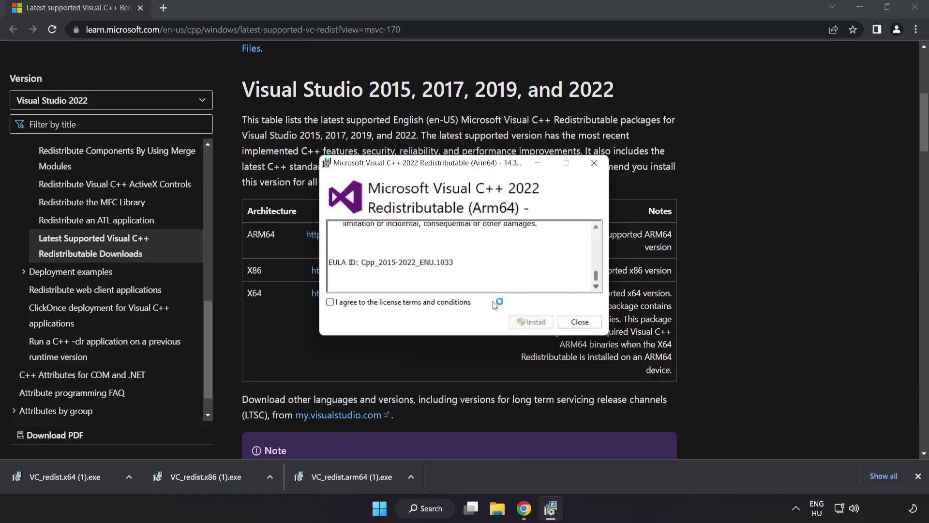
pyautogui.click(331, 302)
pyautogui.click(530, 324)
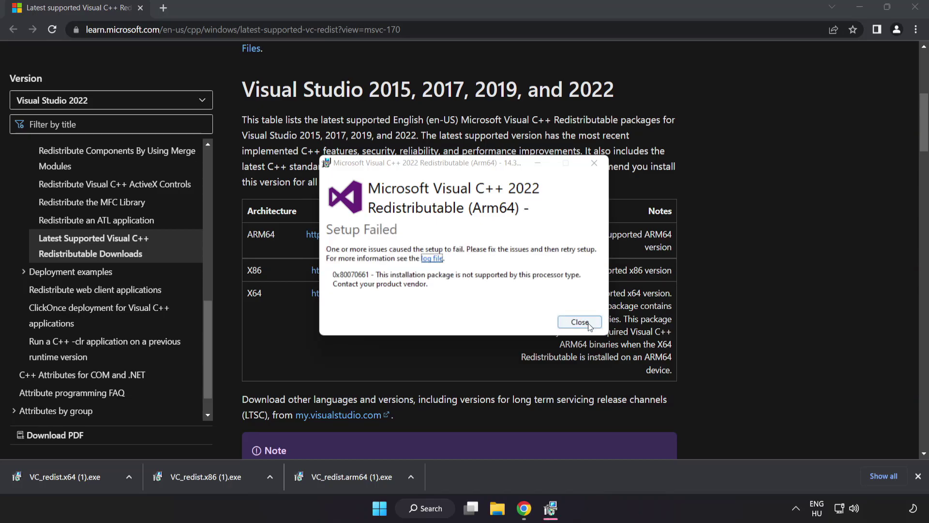
pyautogui.click(588, 323)
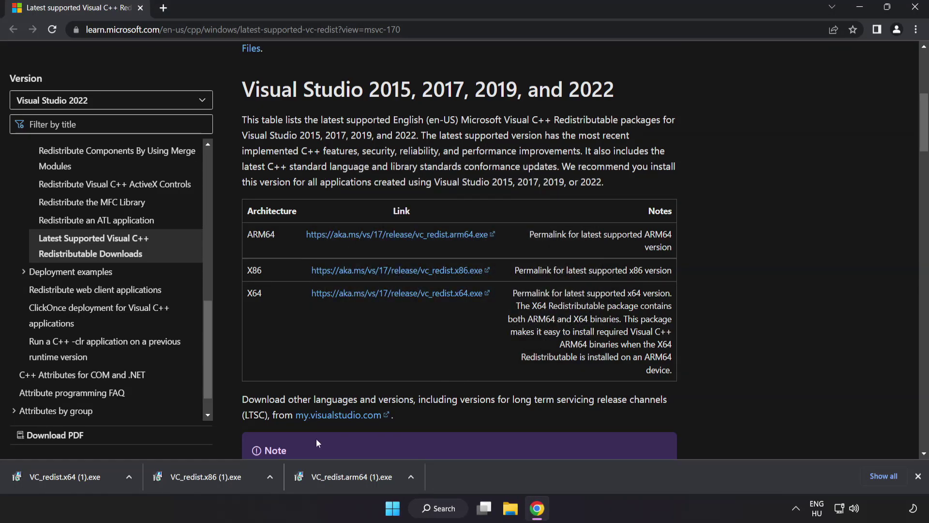
# Run the x86 package (successful) and the x64 package (failed), closing each dialog.
pyautogui.click(209, 478)
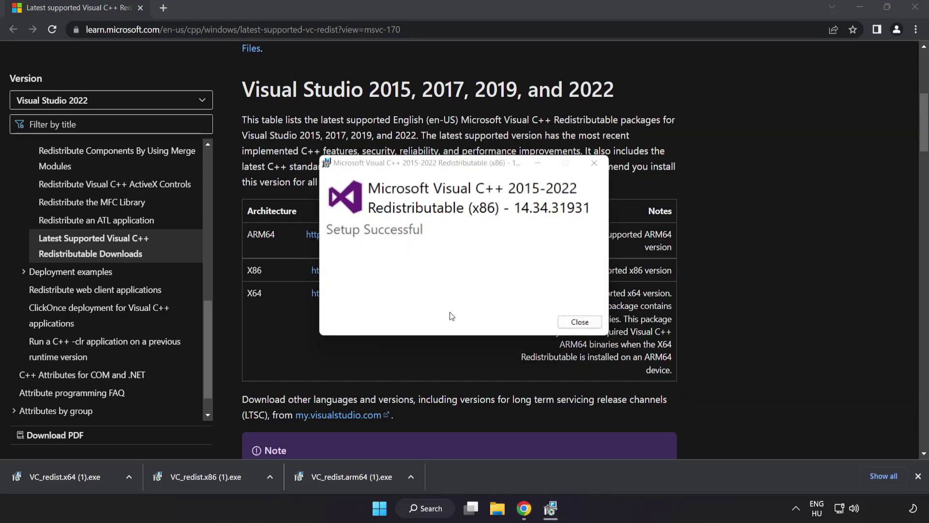
pyautogui.click(579, 323)
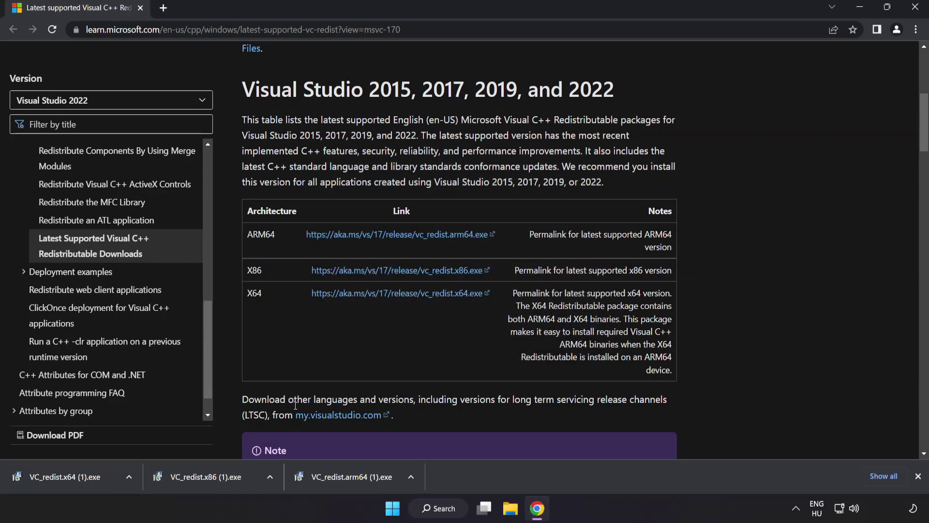
pyautogui.click(83, 474)
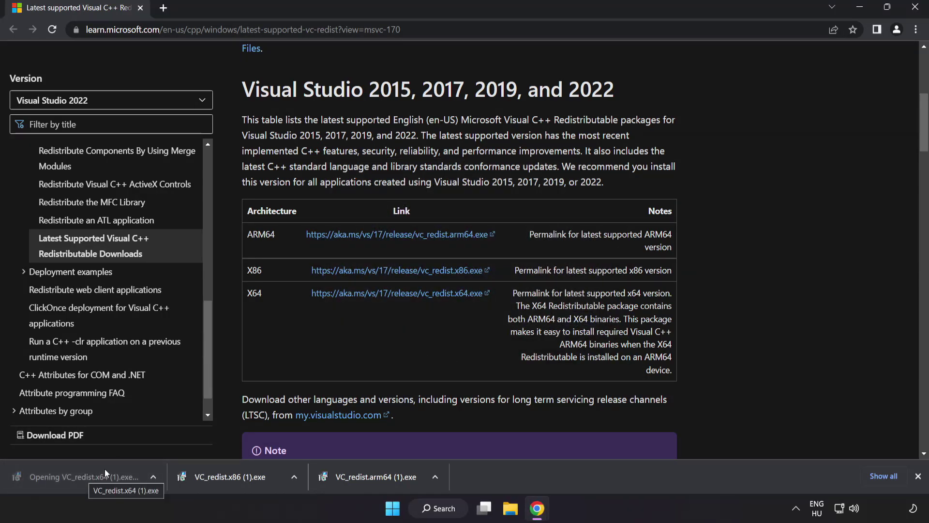
pyautogui.click(580, 323)
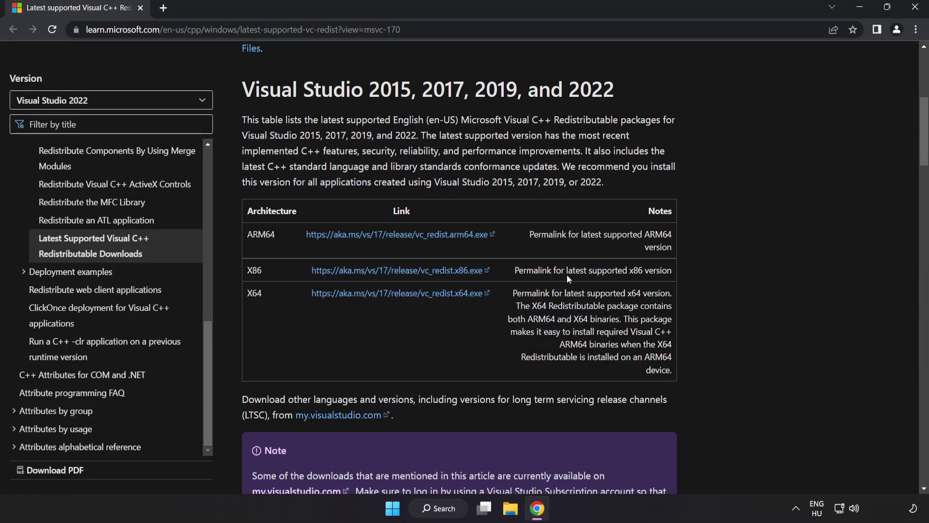
# Close Chrome and launch Command Prompt as administrator from Windows Search for 'cmd'.
pyautogui.click(914, 9)
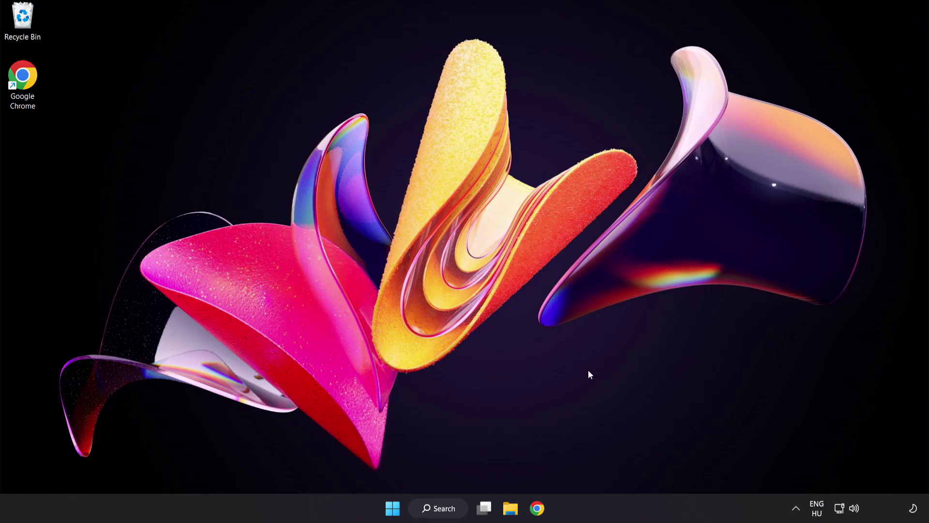
pyautogui.click(442, 513)
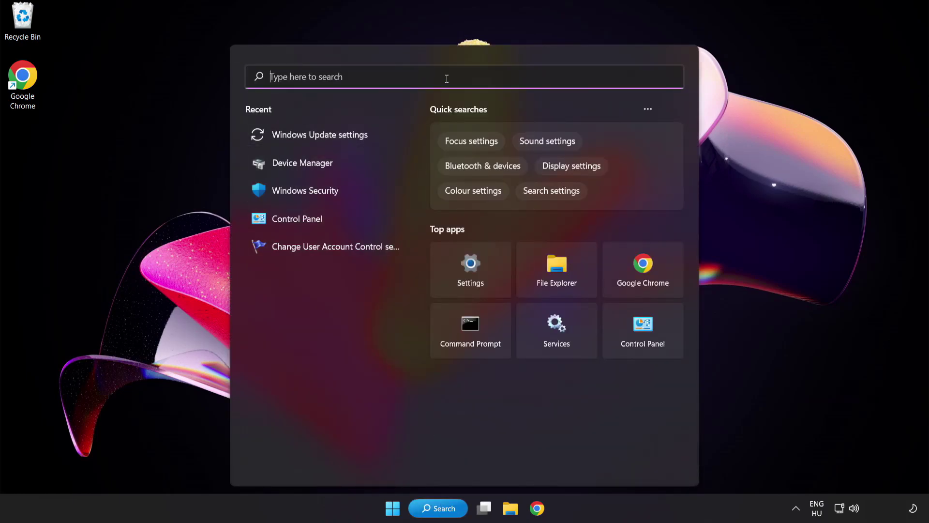
pyautogui.write('cmd')
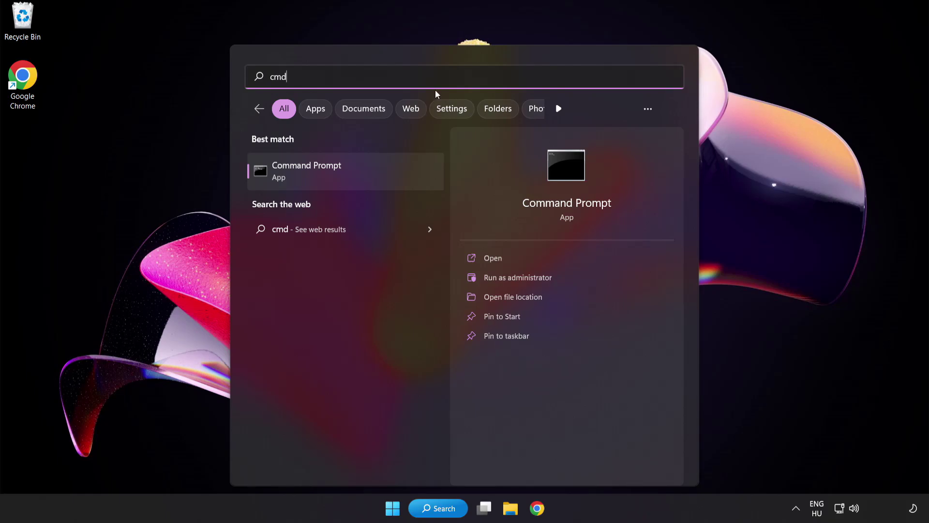
pyautogui.rightClick(348, 177)
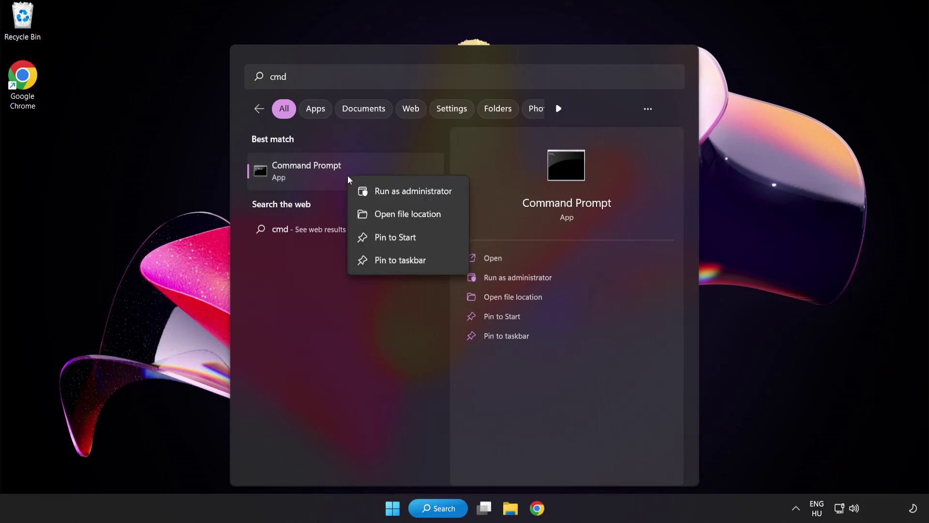
pyautogui.click(392, 193)
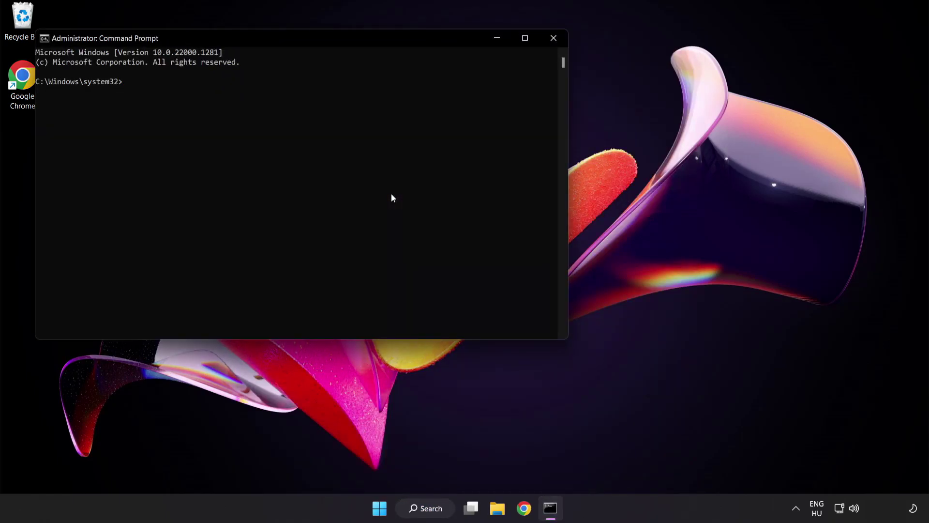
# Run sfc /scannow, which finds no integrity violations, then close Command Prompt.
pyautogui.moveTo(265, 39); pyautogui.dragTo(404, 93)
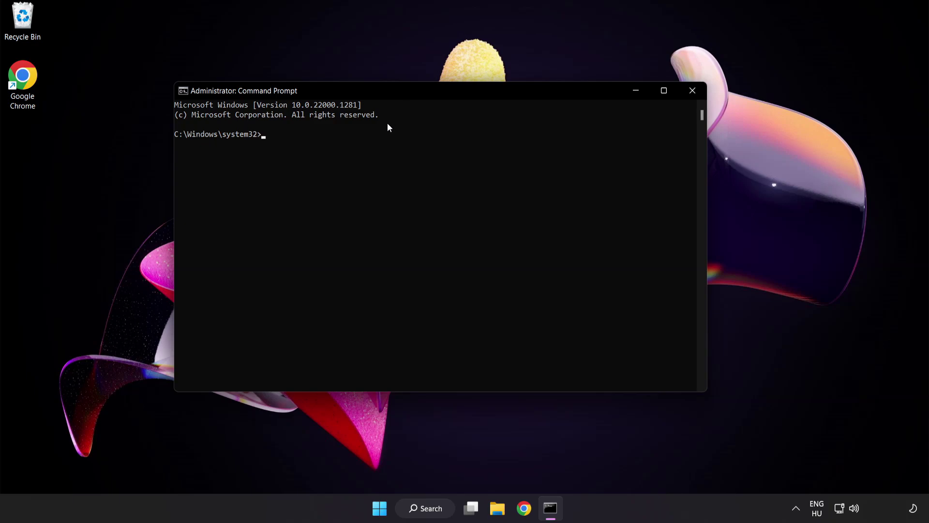
pyautogui.write('sfc')
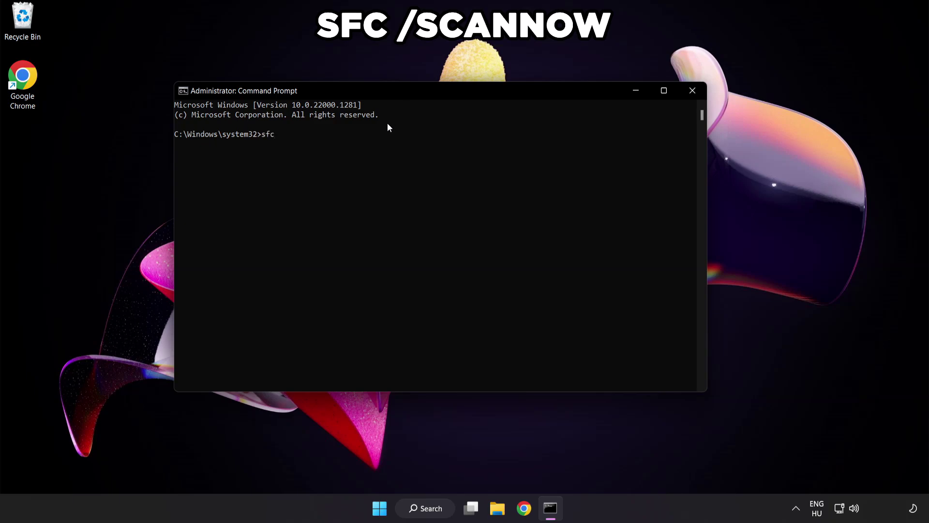
pyautogui.write(' /scannow')
pyautogui.press('Return')
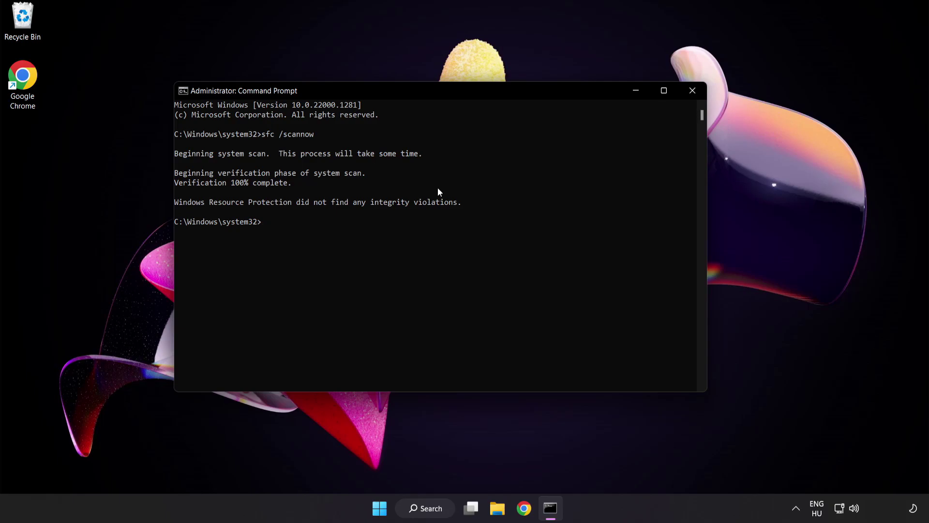
pyautogui.click(692, 92)
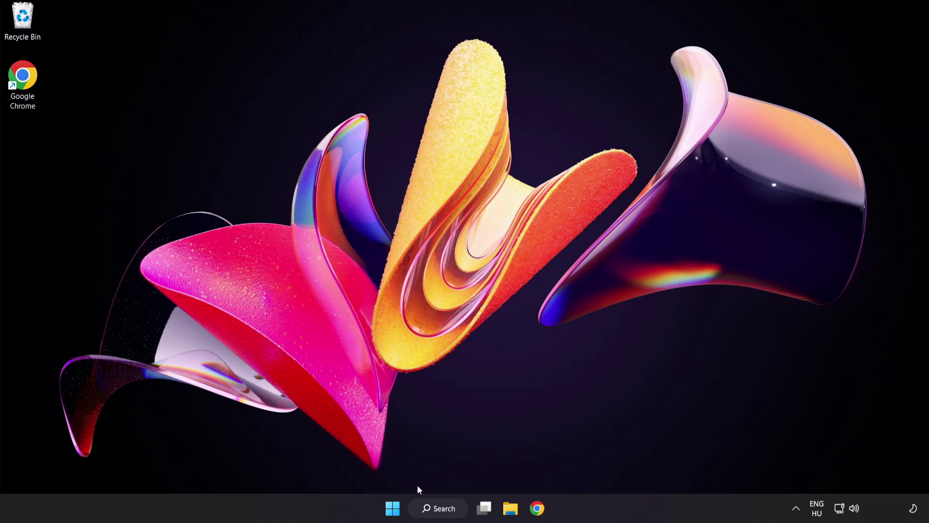
# Show the Start menu's power options ready to restart the PC.
pyautogui.click(392, 508)
pyautogui.click(616, 467)
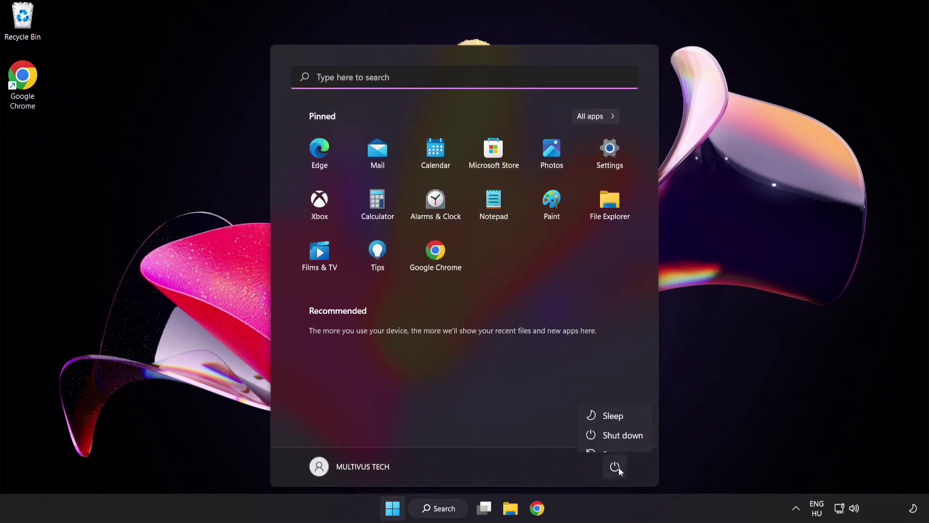